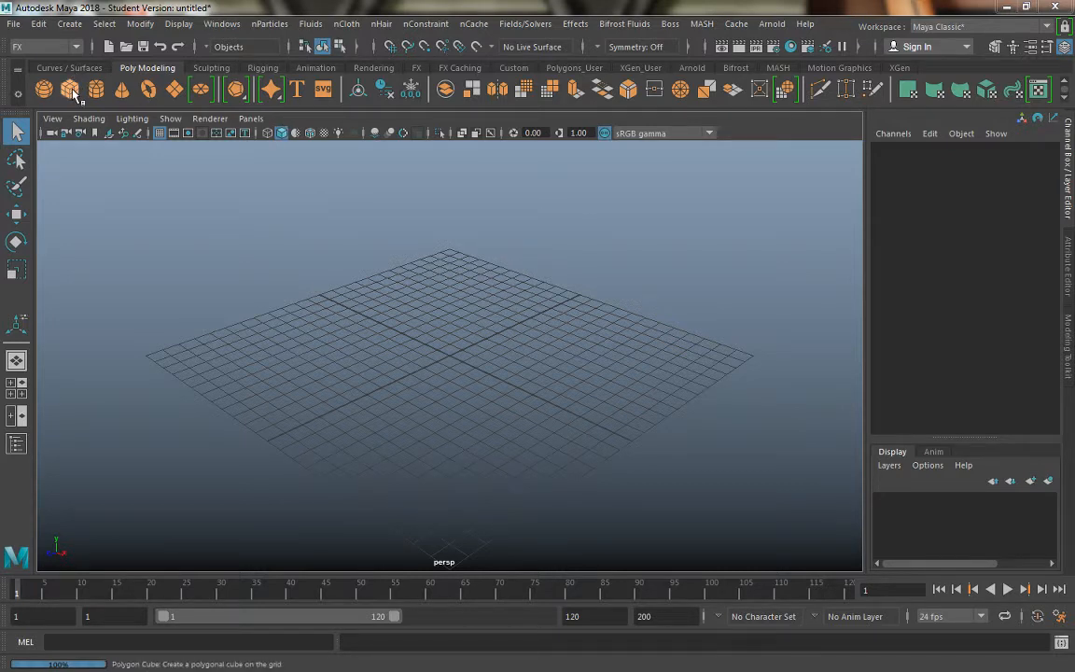
# Create a polygon cube and a polygon plane at the origin, and raise the plane to about 1.5 in Translate Y.
pyautogui.click(72, 91)
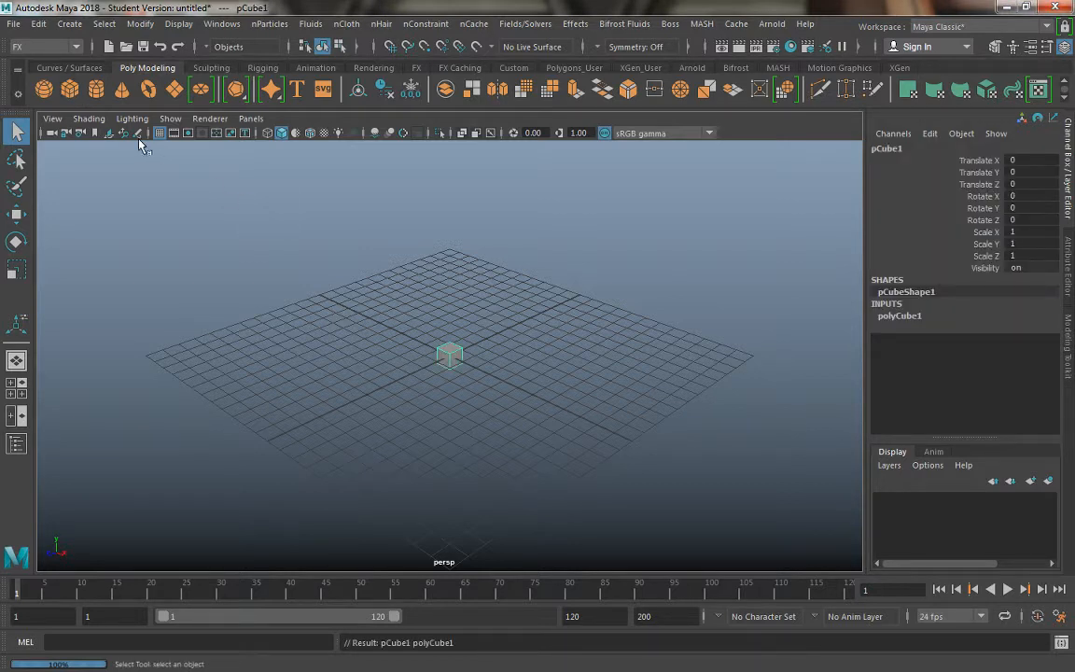
pyautogui.click(174, 94)
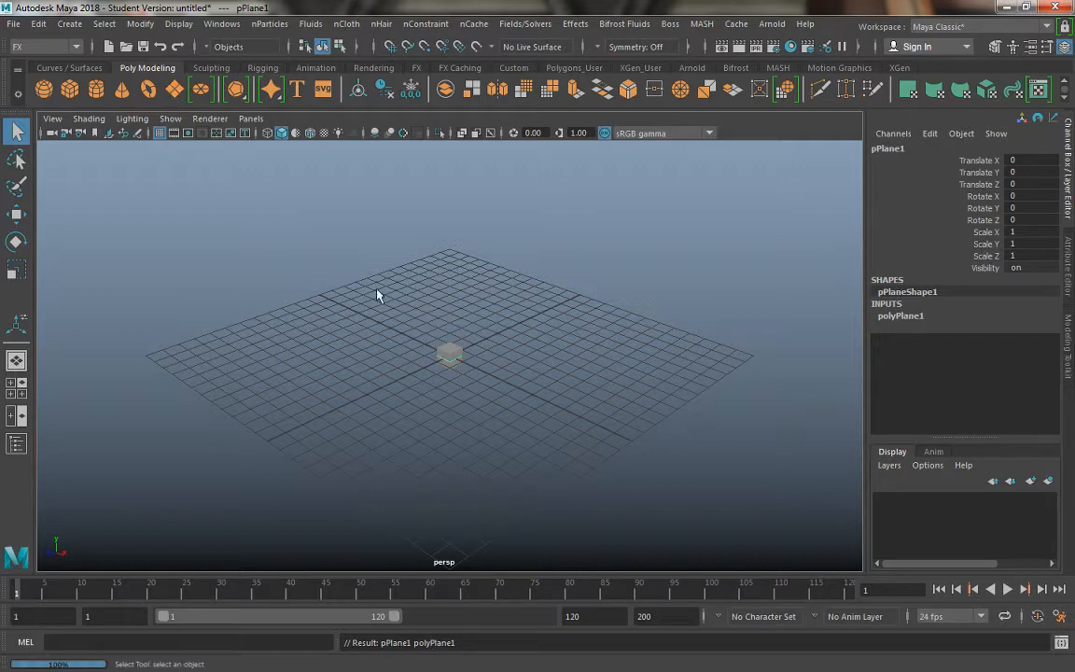
pyautogui.press('w')
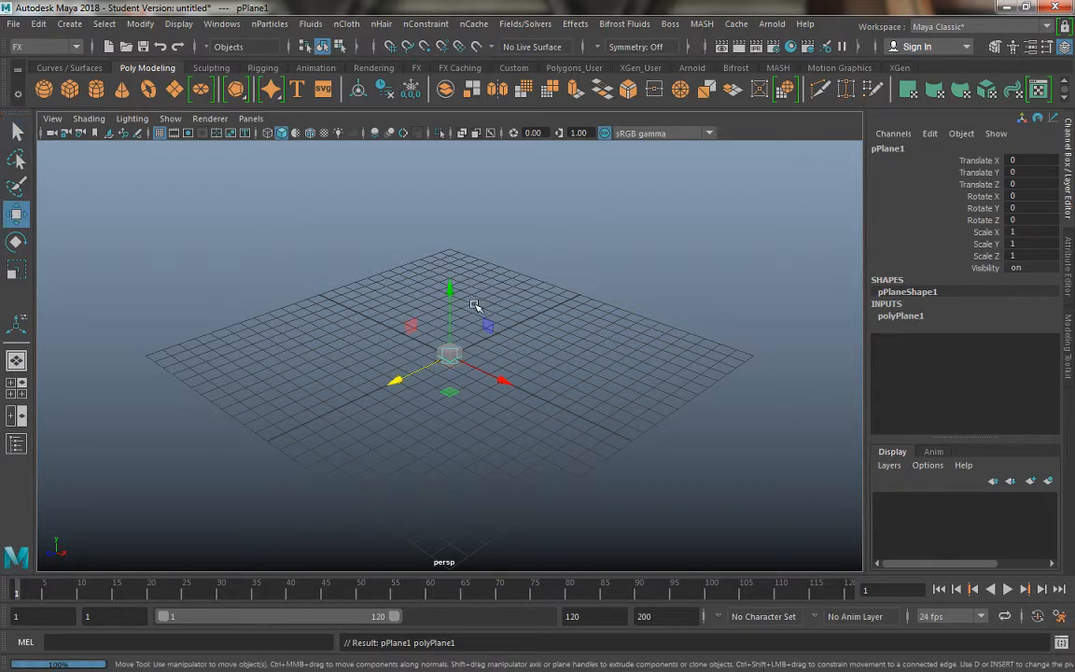
pyautogui.moveTo(450, 291)
pyautogui.mouseDown()
pyautogui.moveTo(456, 228)
pyautogui.moveTo(451, 271)
pyautogui.mouseUp()
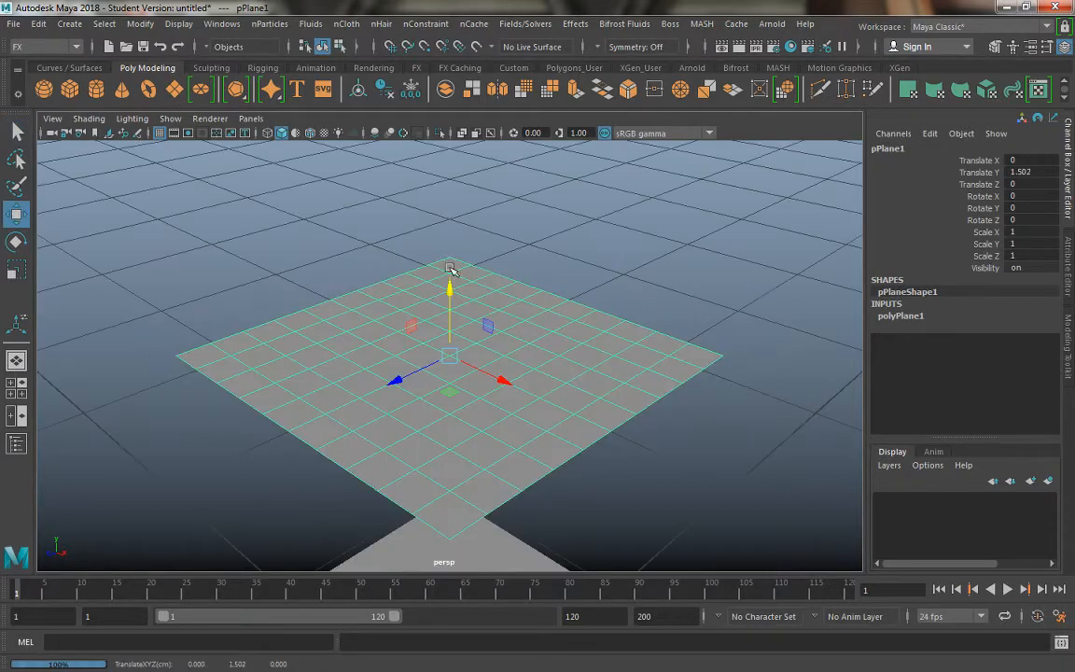
# Raise the cube to about 0.63 in Translate Y so it sits just beneath the plane.
pyautogui.scroll(-5, 527, 403)
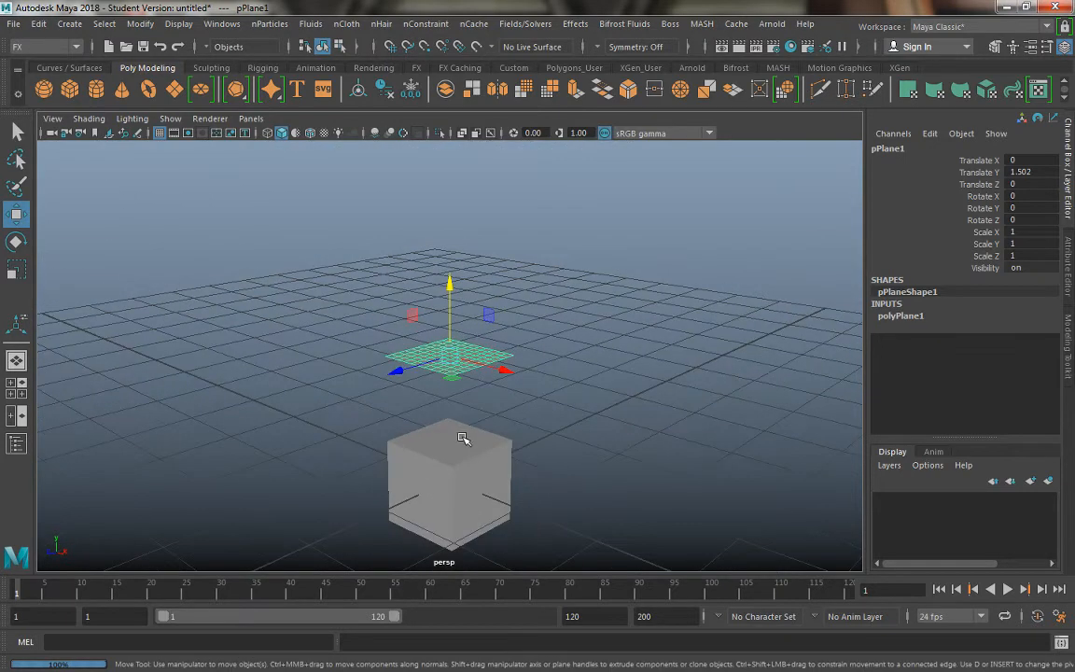
pyautogui.click(467, 437)
pyautogui.moveTo(451, 407); pyautogui.dragTo(448, 359)
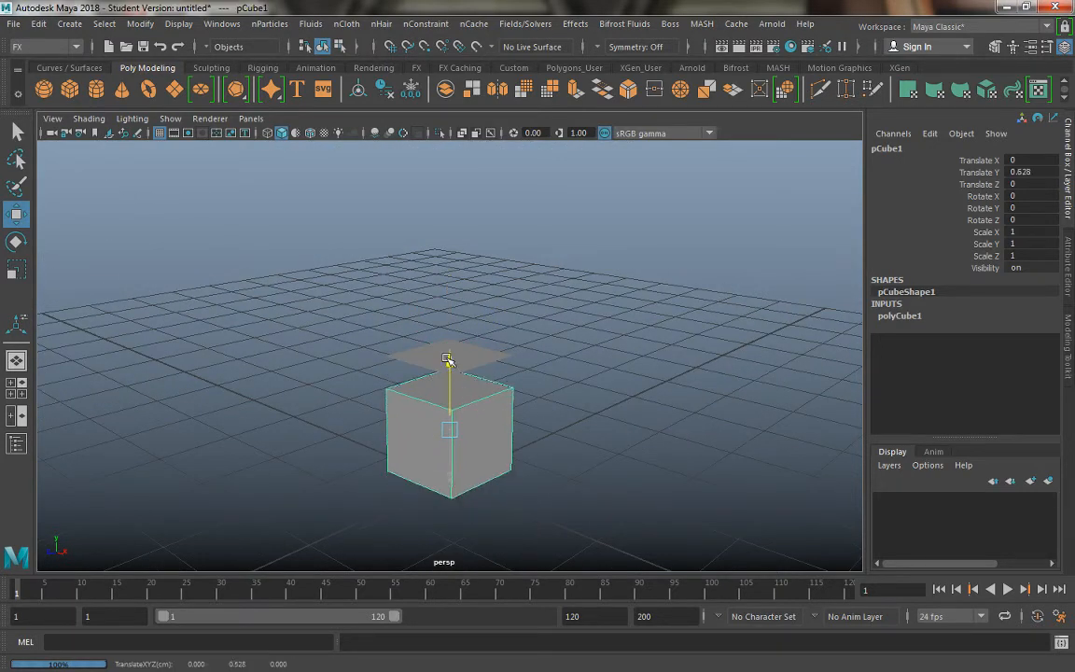
# Scale the plane uniformly to about 4.74 so it extends well beyond the cube on every side.
pyautogui.click(434, 356)
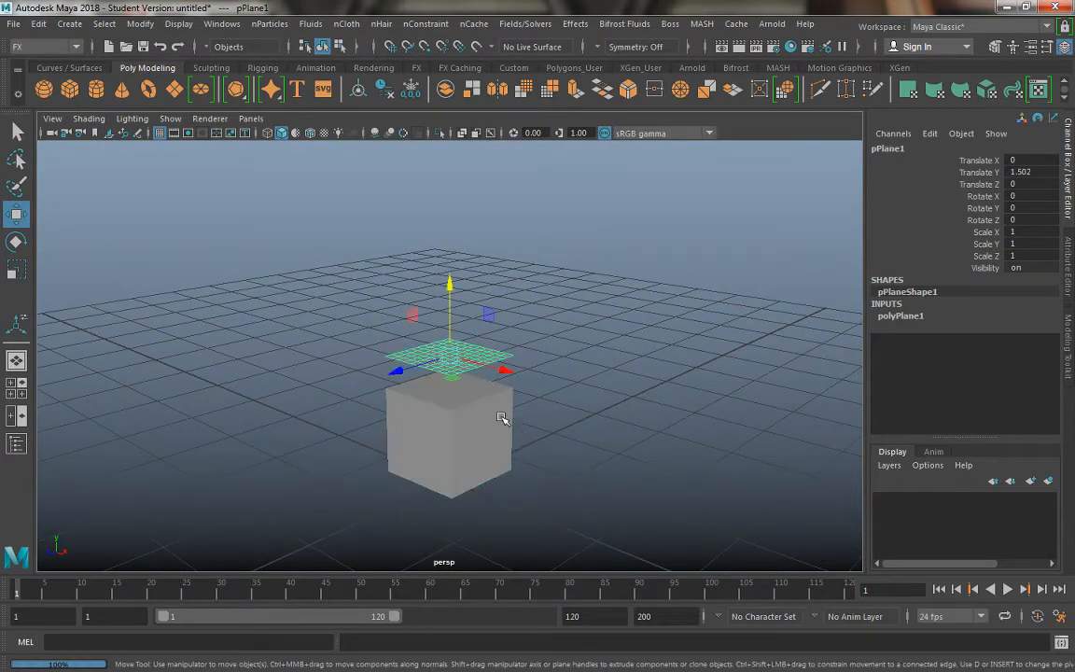
pyautogui.keyDown('alt'); pyautogui.moveTo(504, 420); pyautogui.dragTo(365, 373); pyautogui.keyUp('alt')
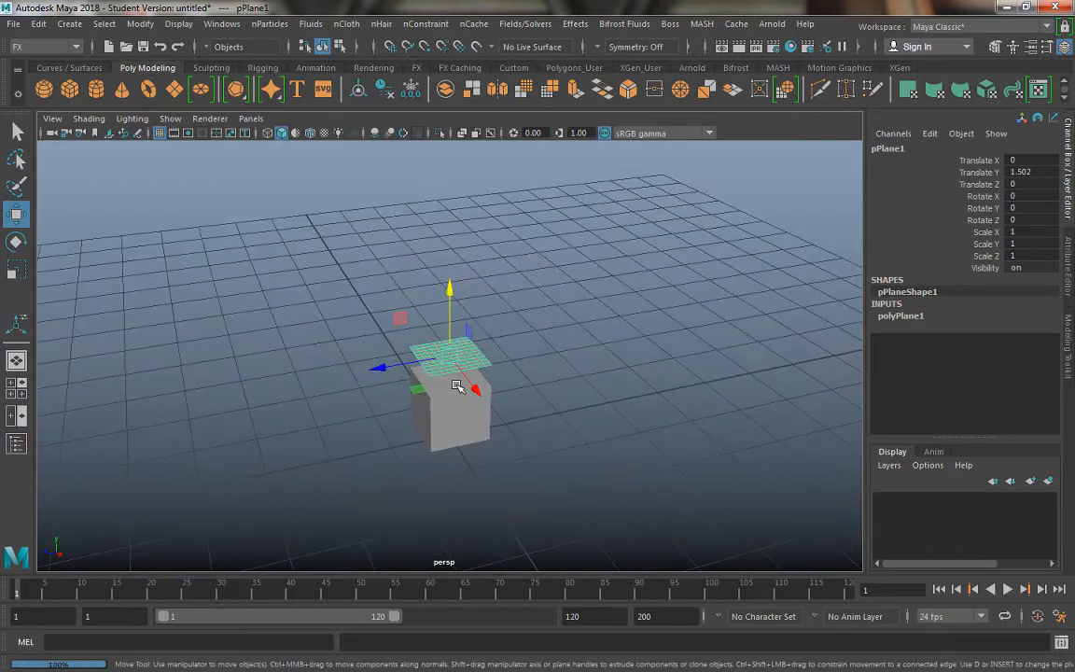
pyautogui.press('r')
pyautogui.moveTo(446, 358); pyautogui.dragTo(601, 402)
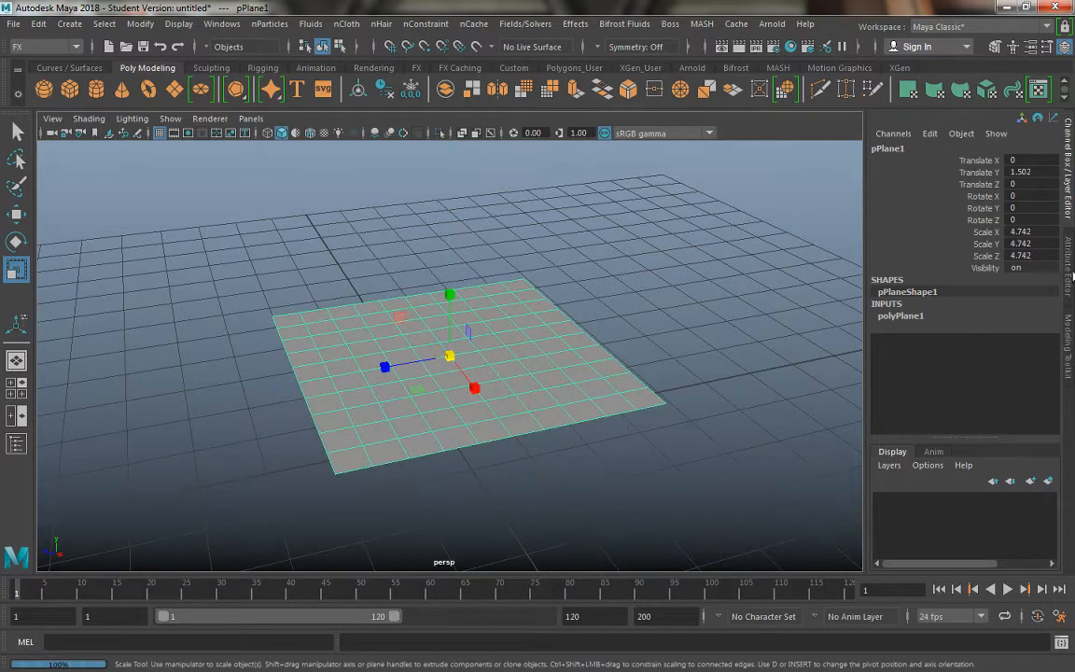
pyautogui.keyDown('alt'); pyautogui.moveTo(710, 343); pyautogui.dragTo(508, 365); pyautogui.keyUp('alt')
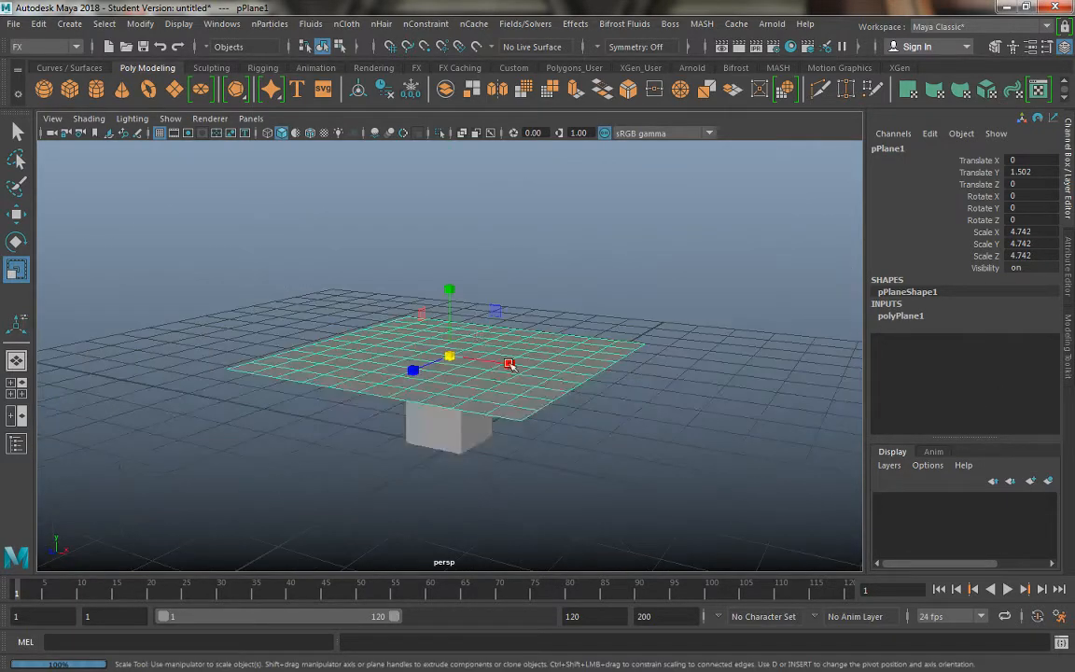
# Show the plane's polyPlane1 history settings and examine how its mesh is subdivided.
pyautogui.click(1067, 269)
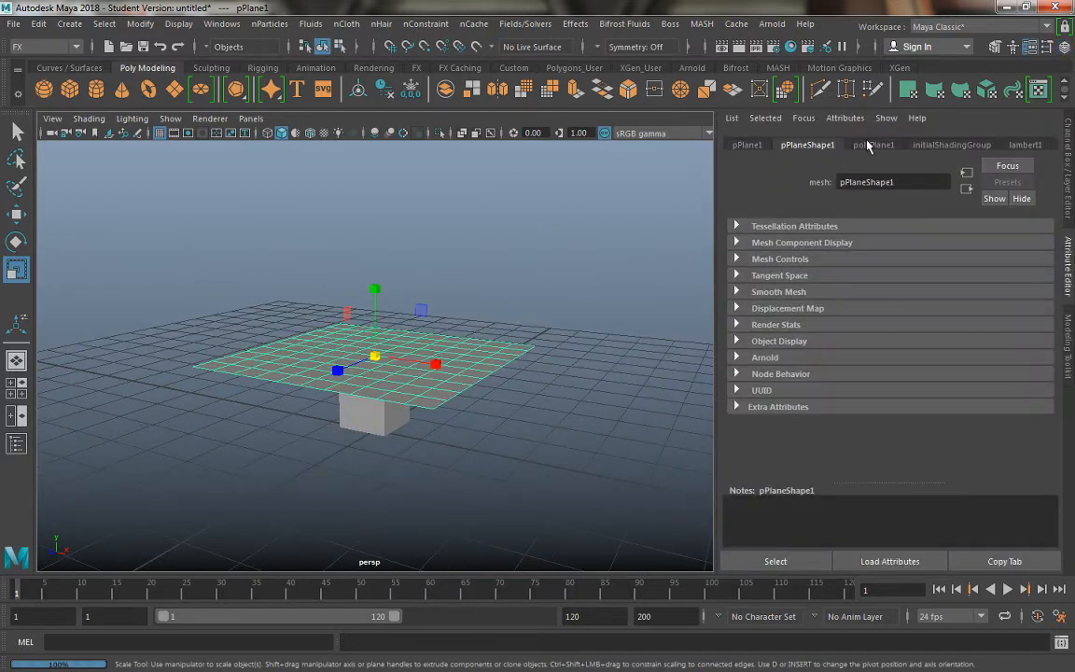
pyautogui.click(873, 145)
pyautogui.keyDown('alt'); pyautogui.moveTo(496, 238); pyautogui.dragTo(418, 250); pyautogui.keyUp('alt')
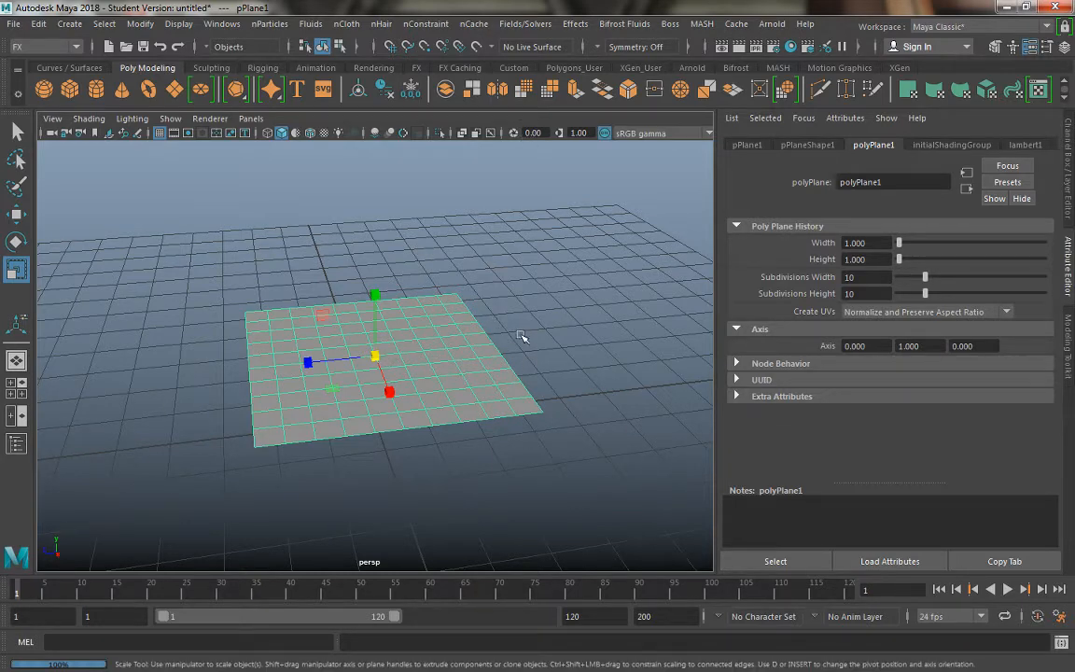
pyautogui.keyDown('alt'); pyautogui.moveTo(379, 340); pyautogui.dragTo(406, 384); pyautogui.keyUp('alt')
# Display the plane's vertices and pick one near the middle to examine how the points are spread over the surface.
pyautogui.moveTo(378, 338); pyautogui.dragTo(340, 177, button='right')
pyautogui.click(416, 365)
pyautogui.keyDown('alt'); pyautogui.moveTo(422, 391); pyautogui.dragTo(418, 437); pyautogui.keyUp('alt')
pyautogui.moveTo(429, 422); pyautogui.dragTo(381, 175, button='right')
pyautogui.keyDown('alt'); pyautogui.moveTo(371, 281); pyautogui.dragTo(420, 392); pyautogui.keyUp('alt')
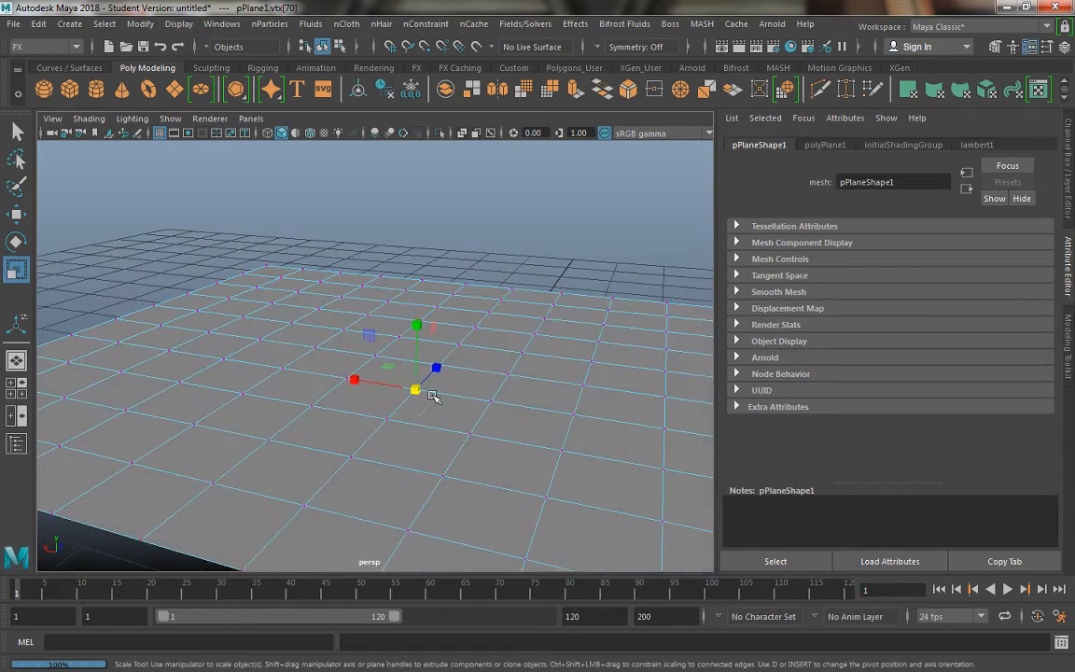
pyautogui.keyDown('alt'); pyautogui.moveTo(425, 457); pyautogui.dragTo(434, 373); pyautogui.keyUp('alt')
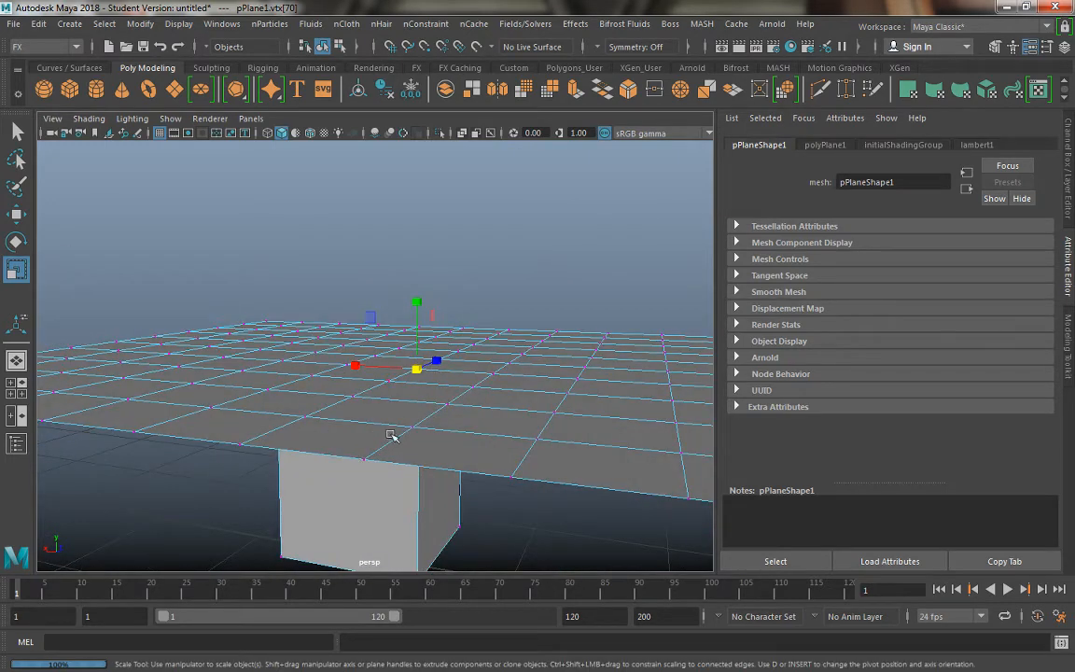
# Select the cube's upper corner vertices beneath the plane to compare their spacing with the plane's vertices.
pyautogui.keyDown('alt'); pyautogui.moveTo(391, 434); pyautogui.dragTo(264, 450); pyautogui.keyUp('alt')
pyautogui.keyDown('shift'); pyautogui.click(417, 392); pyautogui.keyUp('shift')
pyautogui.keyDown('shift'); pyautogui.click(284, 402); pyautogui.keyUp('shift')
pyautogui.keyDown('shift'); pyautogui.click(479, 404); pyautogui.keyUp('shift')
pyautogui.keyDown('shift'); pyautogui.click(480, 405); pyautogui.keyUp('shift')
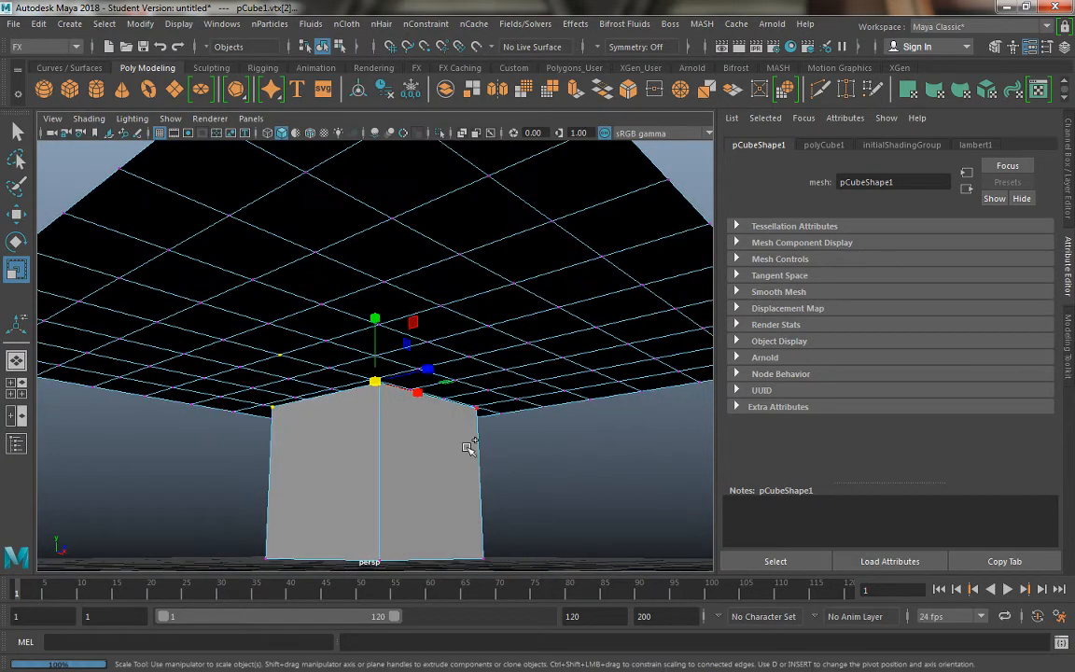
pyautogui.keyDown('alt'); pyautogui.moveTo(344, 444); pyautogui.dragTo(395, 420); pyautogui.keyUp('alt')
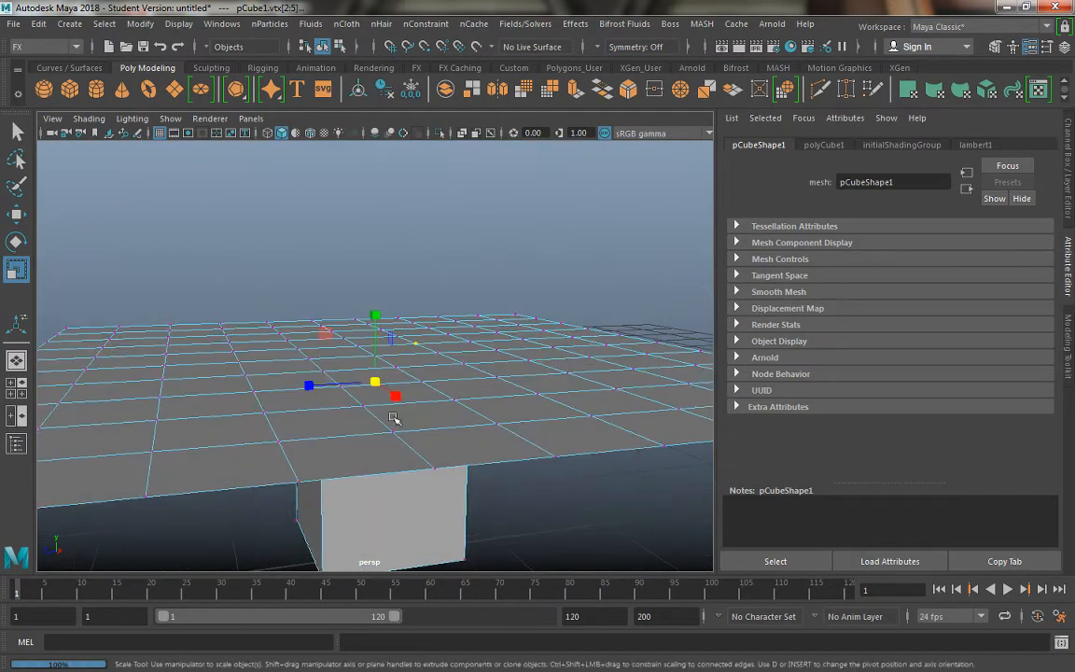
# Clear the vertex selection and return the plane and the cube to object mode.
pyautogui.moveTo(449, 178); pyautogui.dragTo(527, 159, button='right')
pyautogui.click(571, 261)
pyautogui.keyDown('alt'); pyautogui.moveTo(431, 372); pyautogui.dragTo(455, 396); pyautogui.keyUp('alt')
pyautogui.keyDown('alt'); pyautogui.moveTo(455, 396); pyautogui.dragTo(408, 365, button='right'); pyautogui.keyUp('alt')
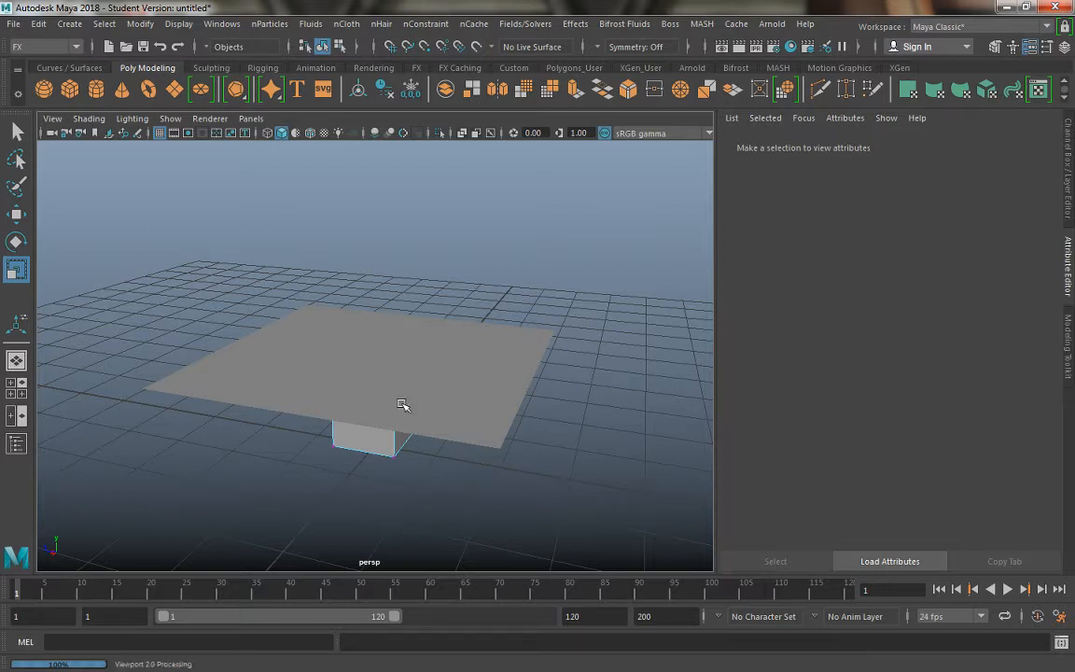
pyautogui.moveTo(435, 305); pyautogui.dragTo(539, 168, button='right')
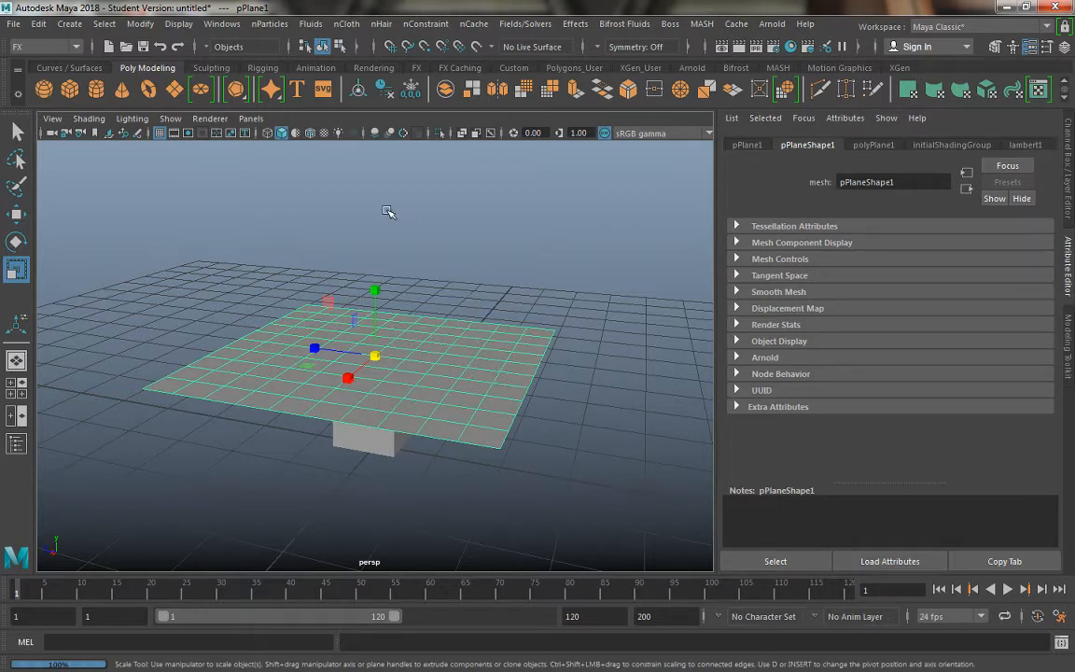
# Set the plane's Subdivisions Width and Subdivisions Height to 35 each.
pyautogui.click(313, 260)
pyautogui.click(336, 328)
pyautogui.click(869, 149)
pyautogui.moveTo(877, 279); pyautogui.dragTo(624, 241)
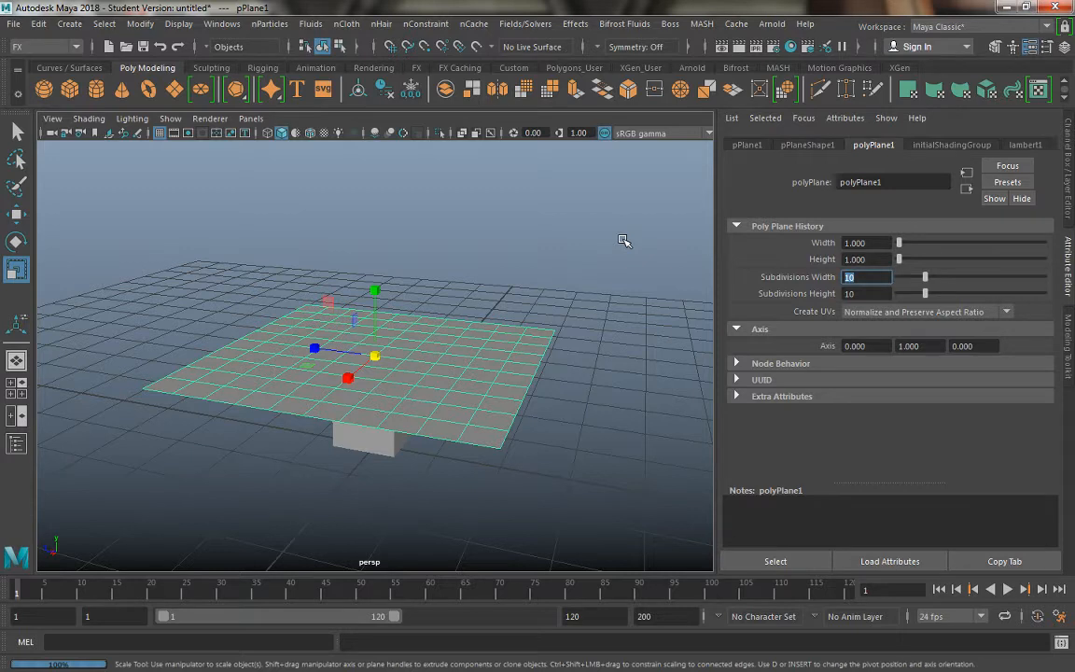
pyautogui.write('35')
pyautogui.press('Tab')
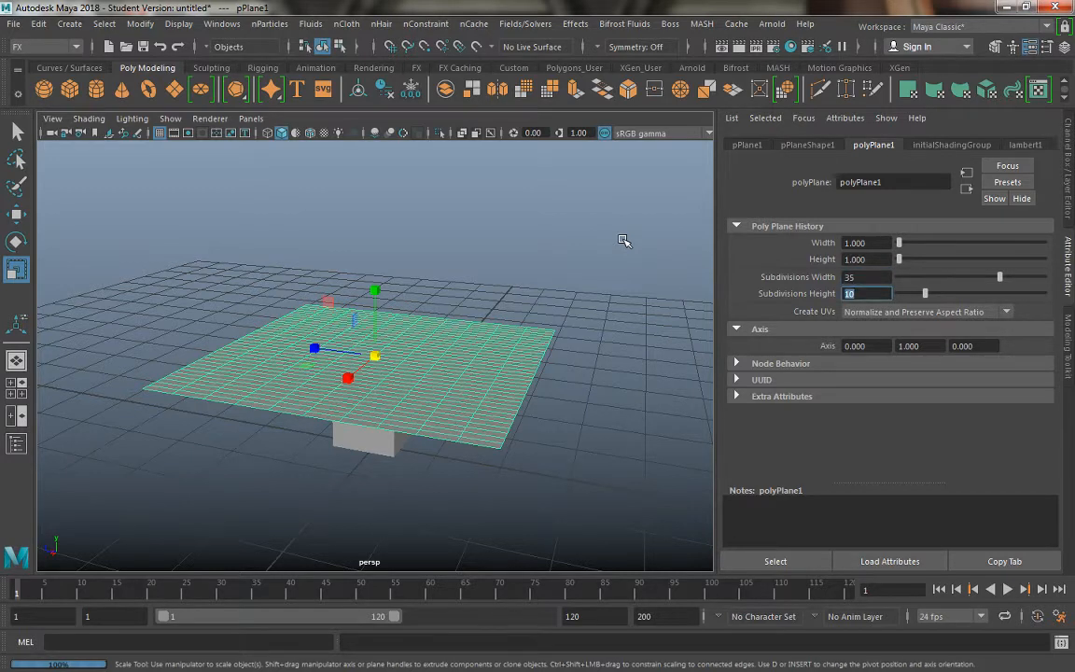
pyautogui.write('35')
pyautogui.press('Return')
# Use the FX menu set to turn the subdivided plane into an nCloth.
pyautogui.click(37, 45)
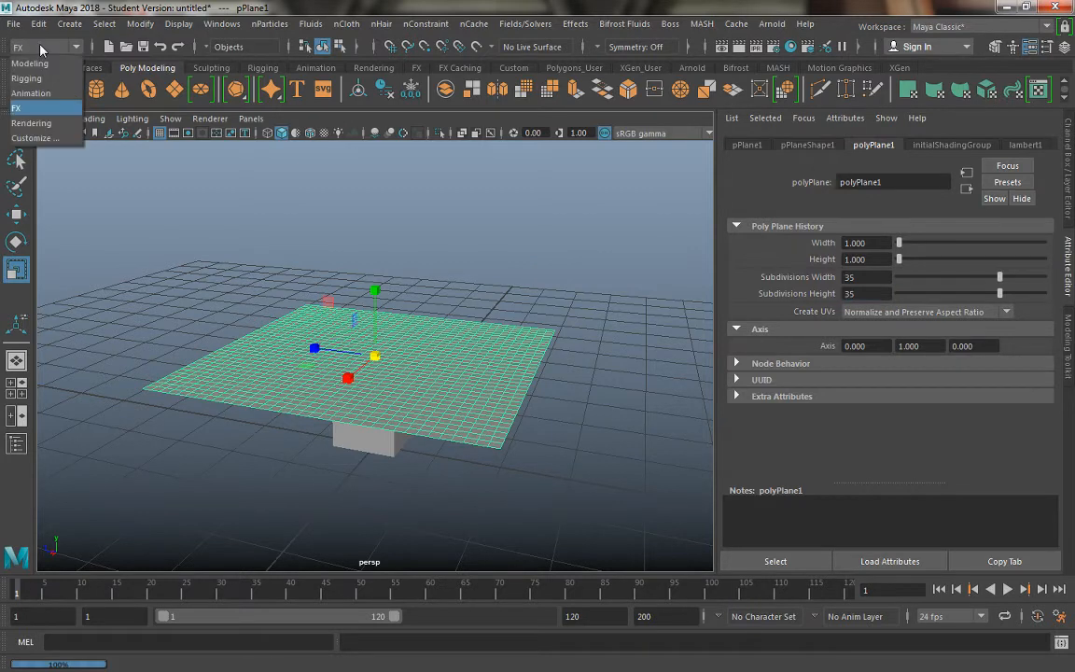
pyautogui.click(42, 108)
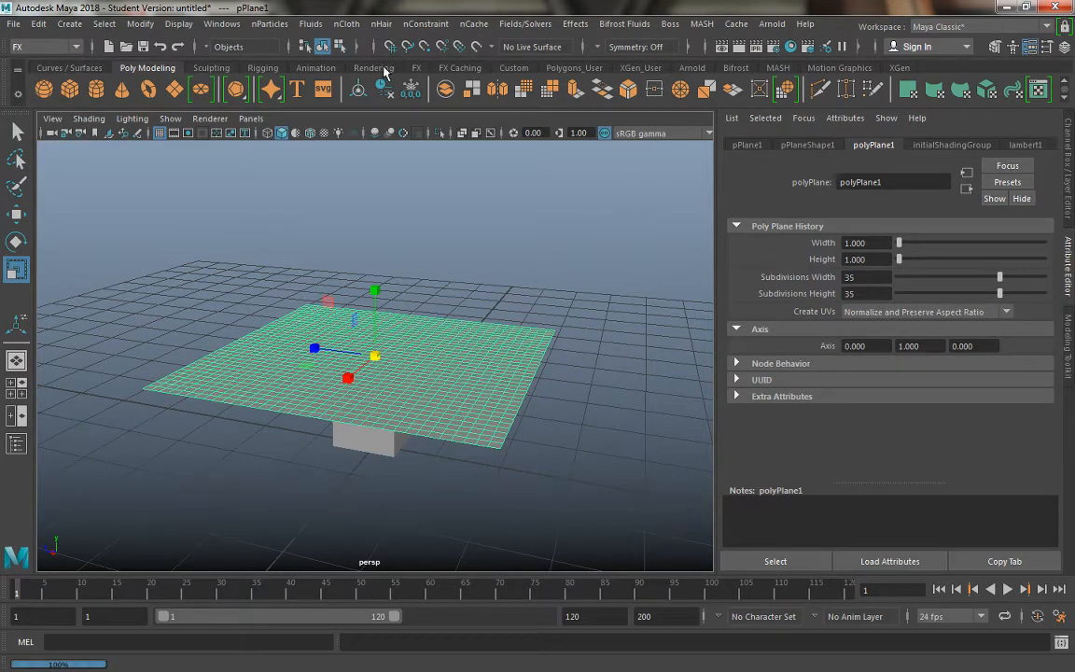
pyautogui.click(420, 25)
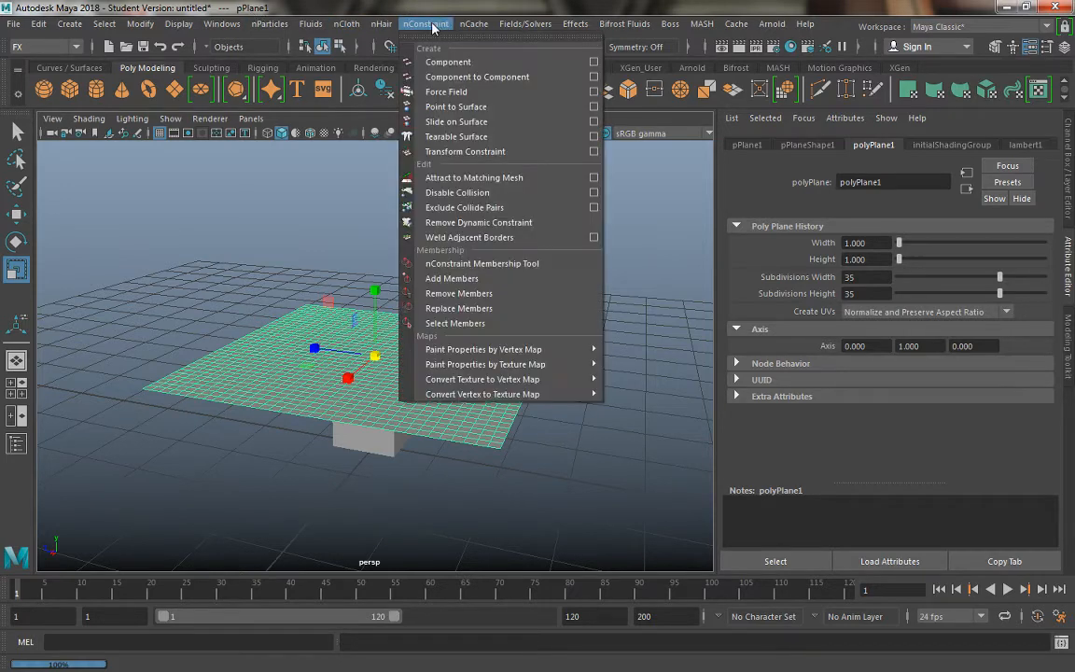
pyautogui.click(421, 26)
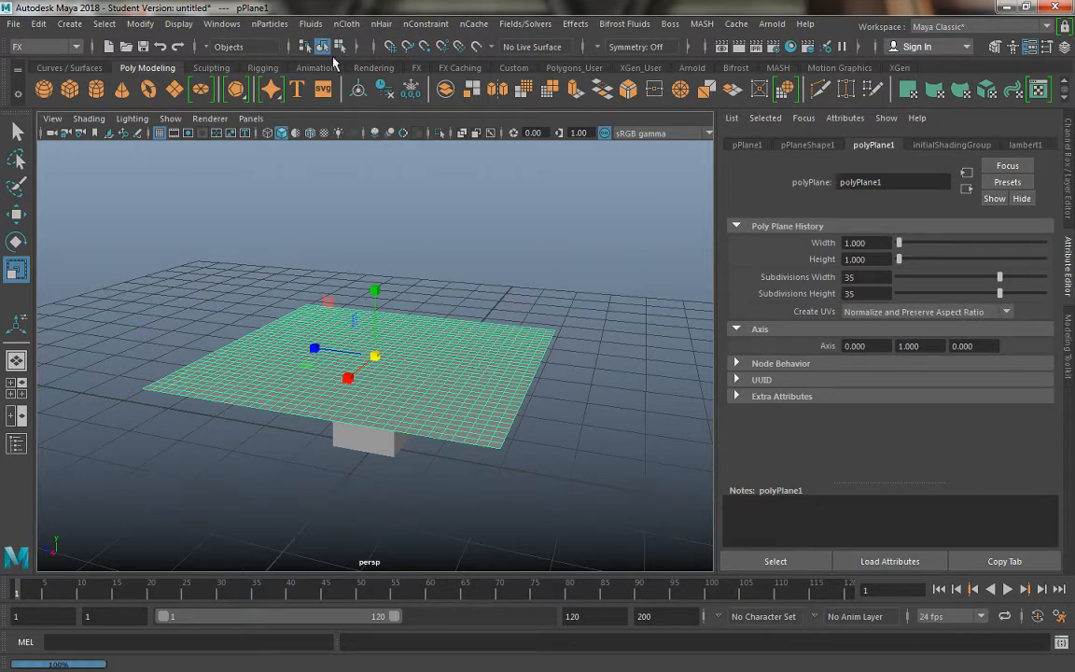
pyautogui.click(417, 68)
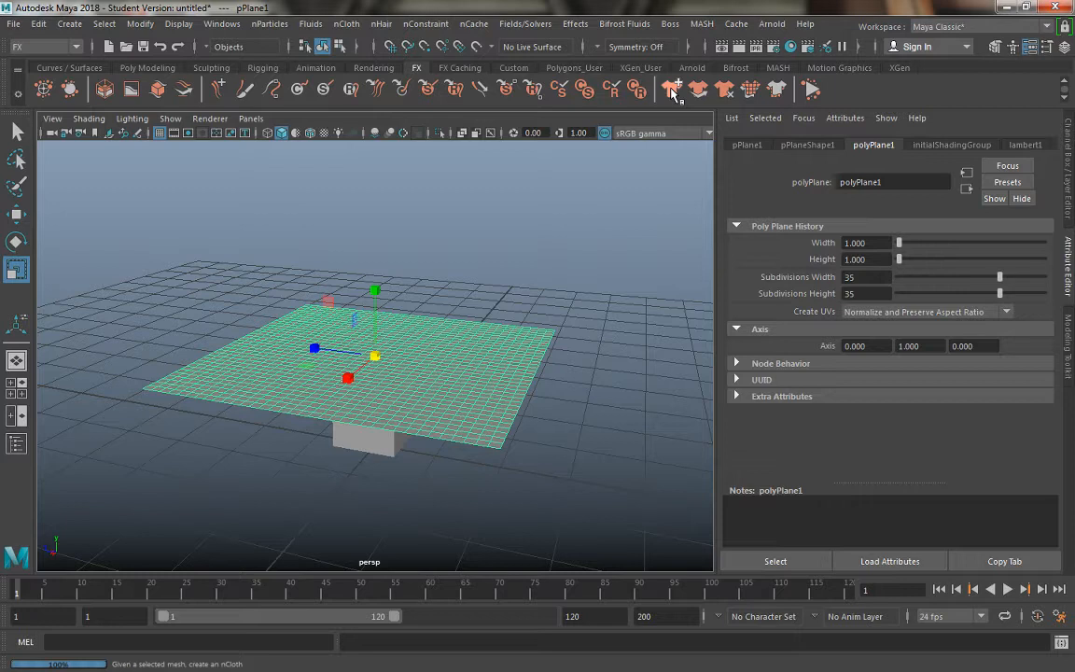
pyautogui.click(355, 24)
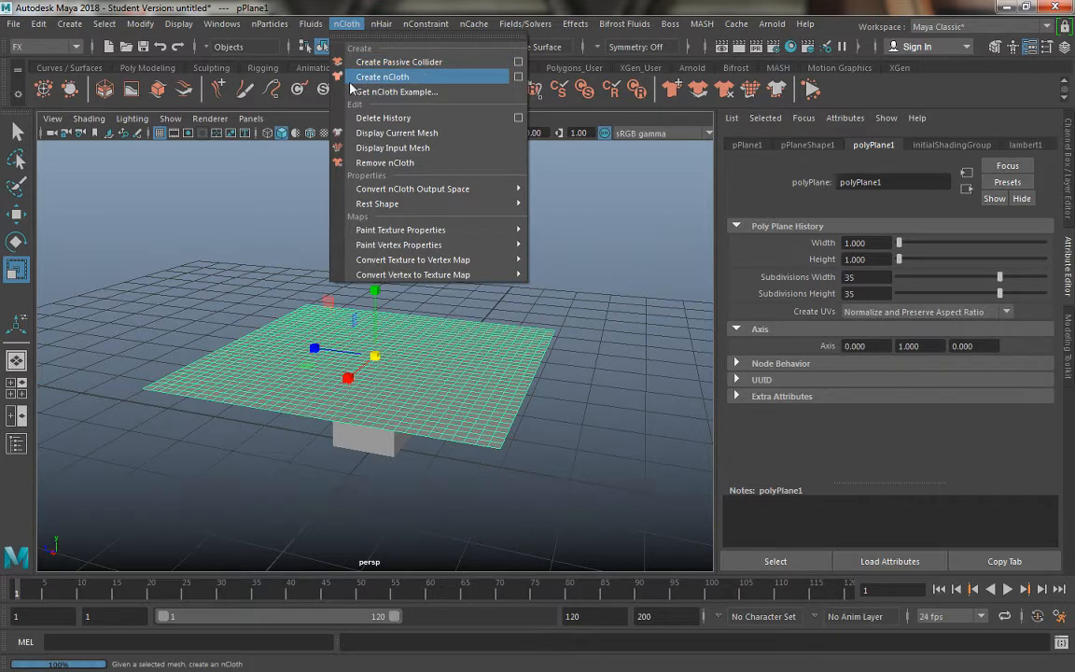
pyautogui.click(353, 76)
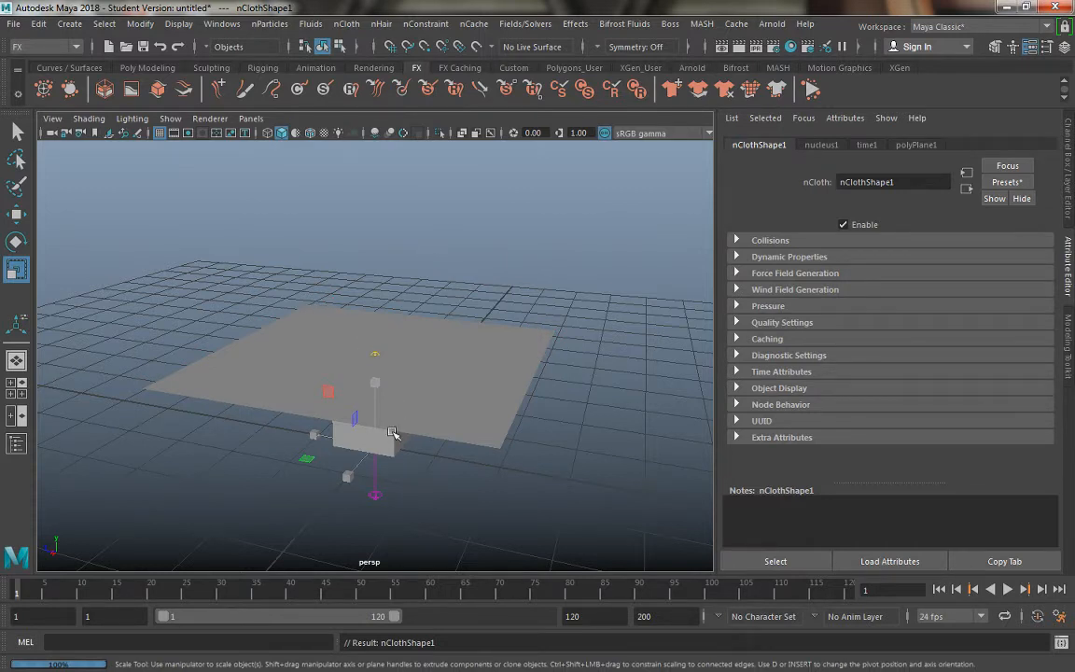
# Examine the nucleus1 solver's gravity and wind, ground plane and solver attributes.
pyautogui.keyDown('alt'); pyautogui.moveTo(392, 434); pyautogui.dragTo(408, 407); pyautogui.keyUp('alt')
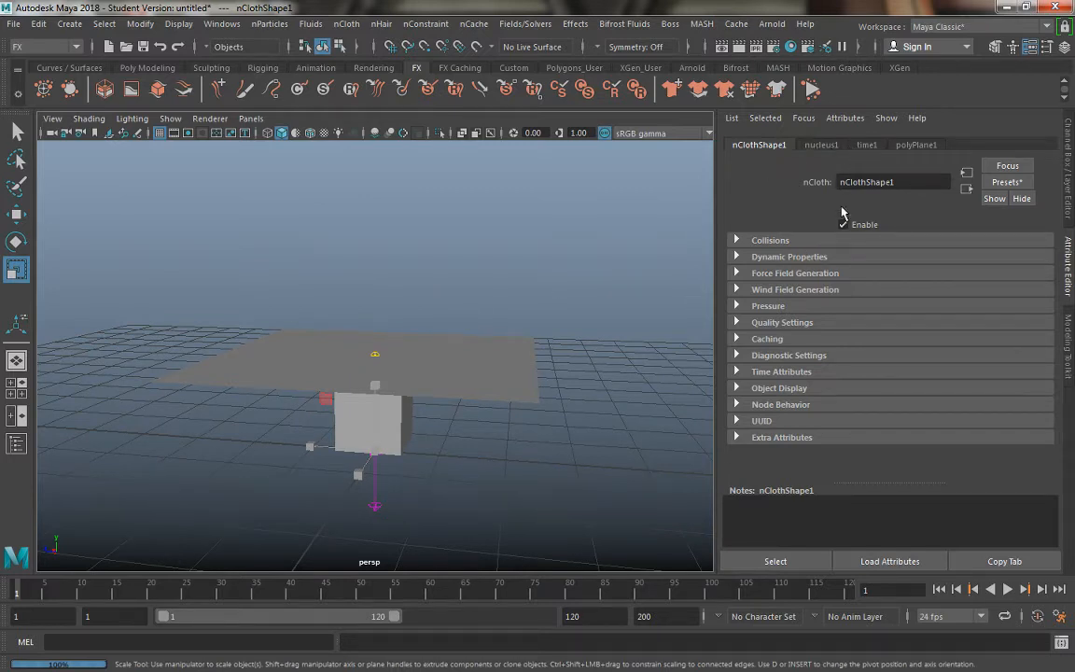
pyautogui.click(821, 145)
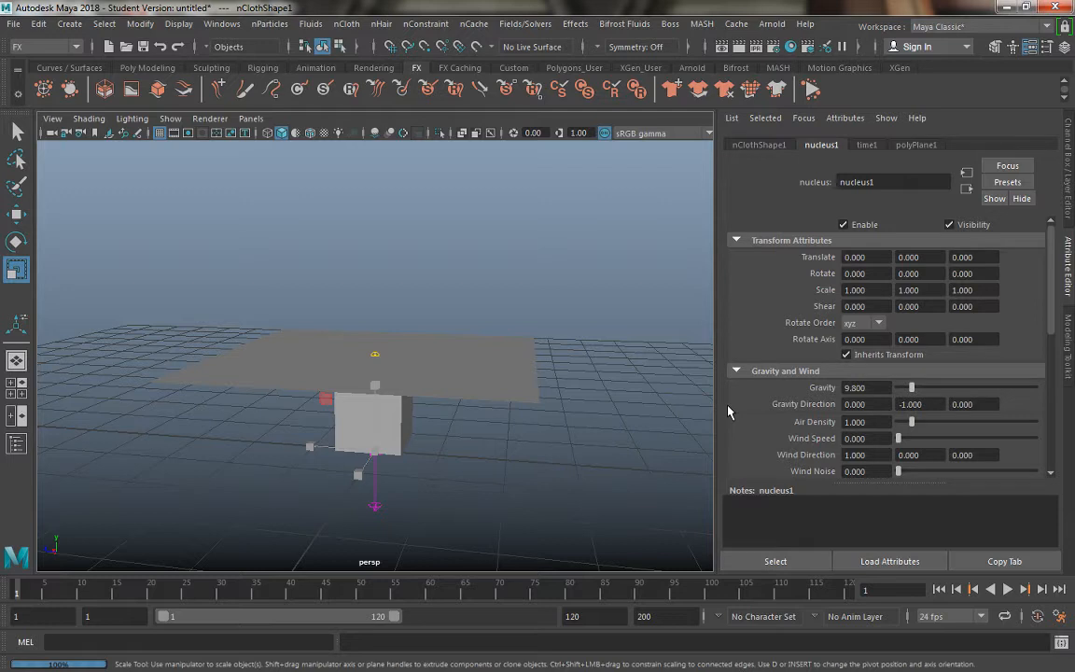
pyautogui.scroll(-3, 735, 400)
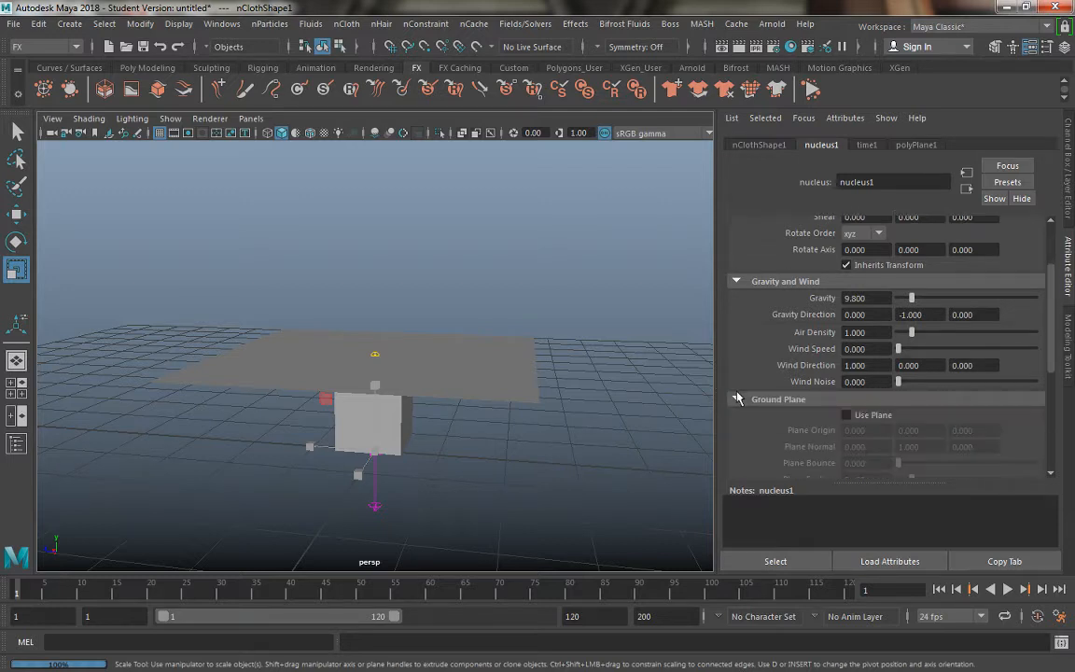
pyautogui.scroll(-3, 737, 399)
pyautogui.scroll(-2, 737, 355)
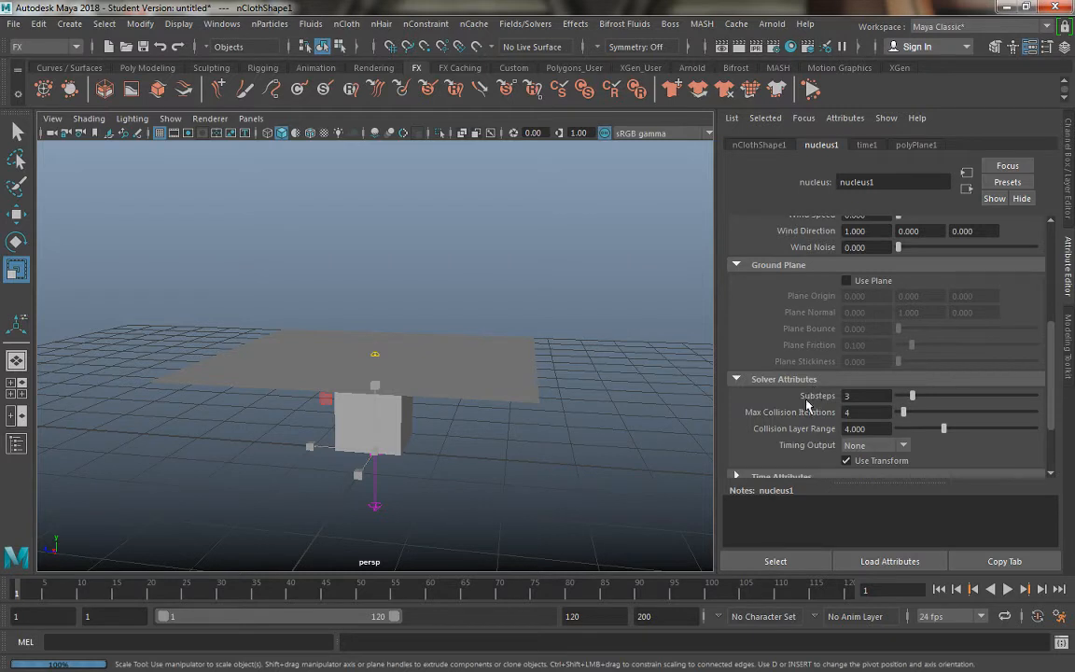
pyautogui.scroll(-3, 812, 392)
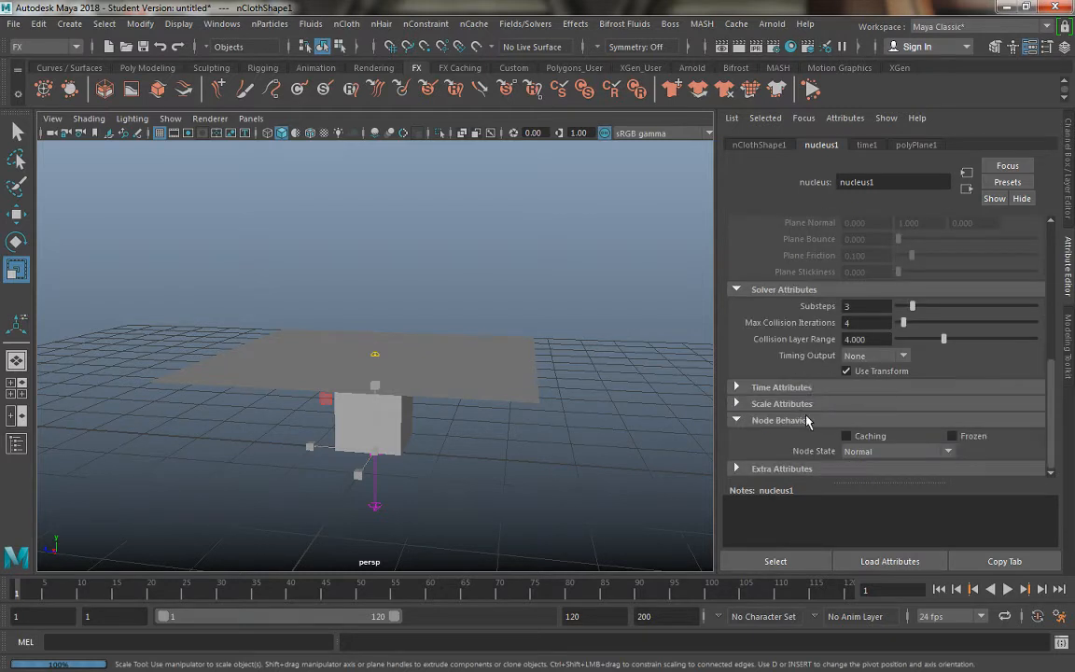
pyautogui.scroll(5, 726, 374)
pyautogui.scroll(2, 737, 318)
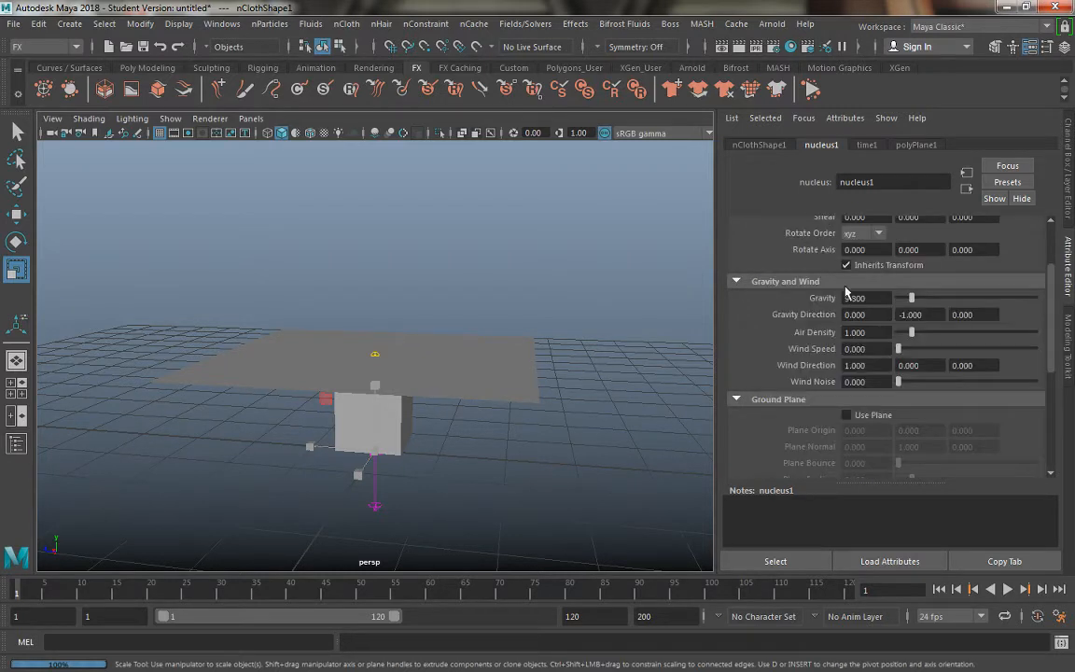
pyautogui.scroll(2, 784, 364)
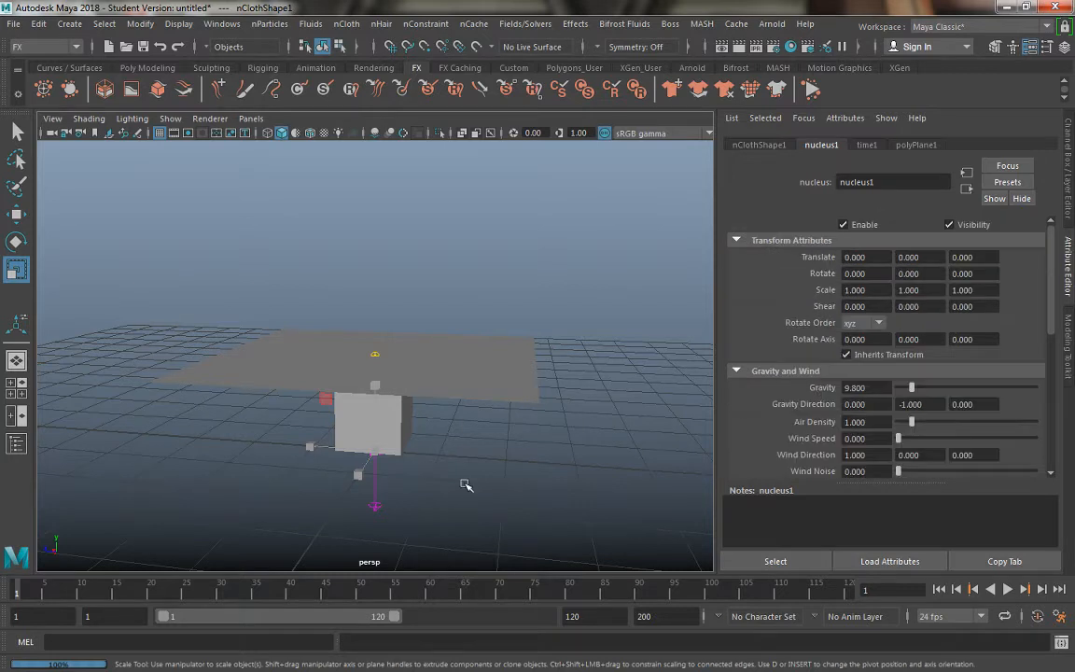
# Select the plane and examine the collision attributes and other attribute groups of nClothShape1.
pyautogui.click(511, 360)
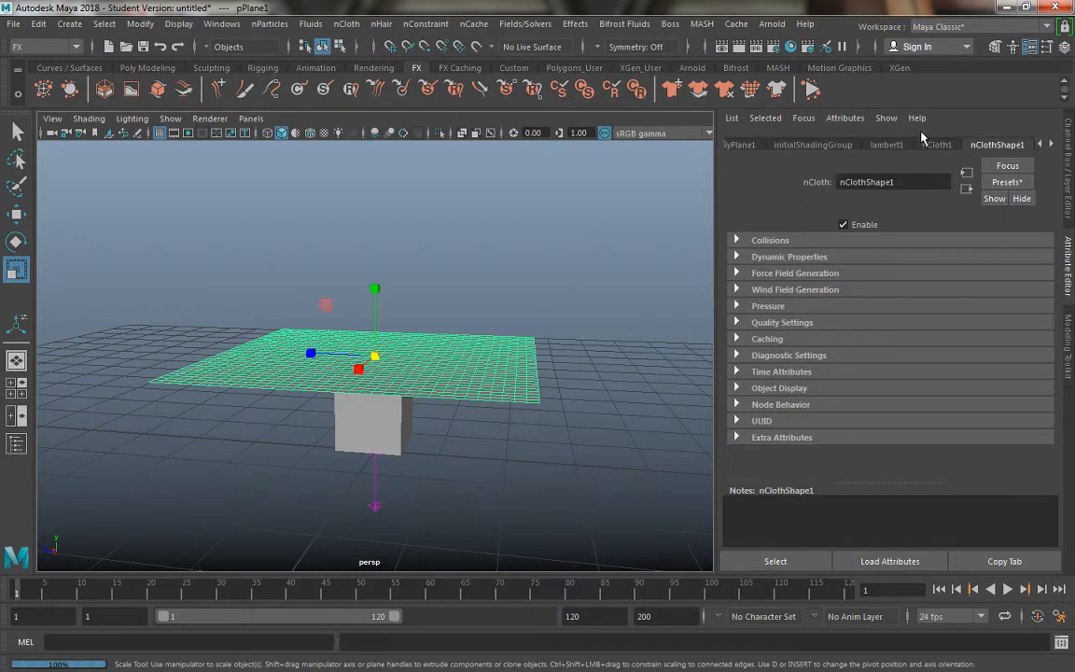
pyautogui.click(772, 241)
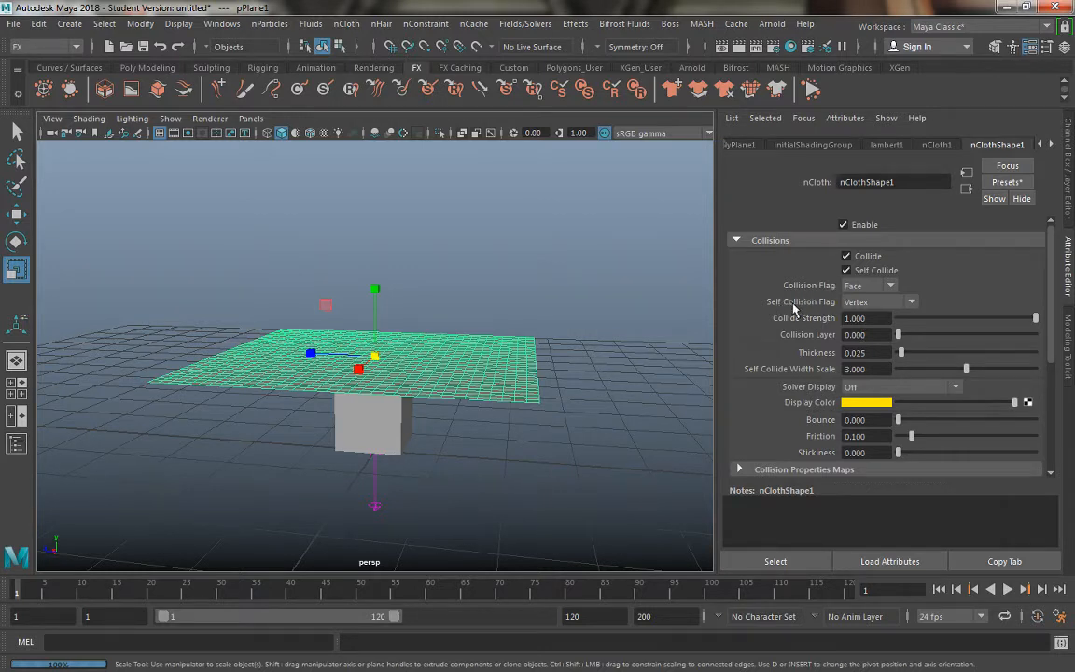
pyautogui.scroll(-2, 781, 308)
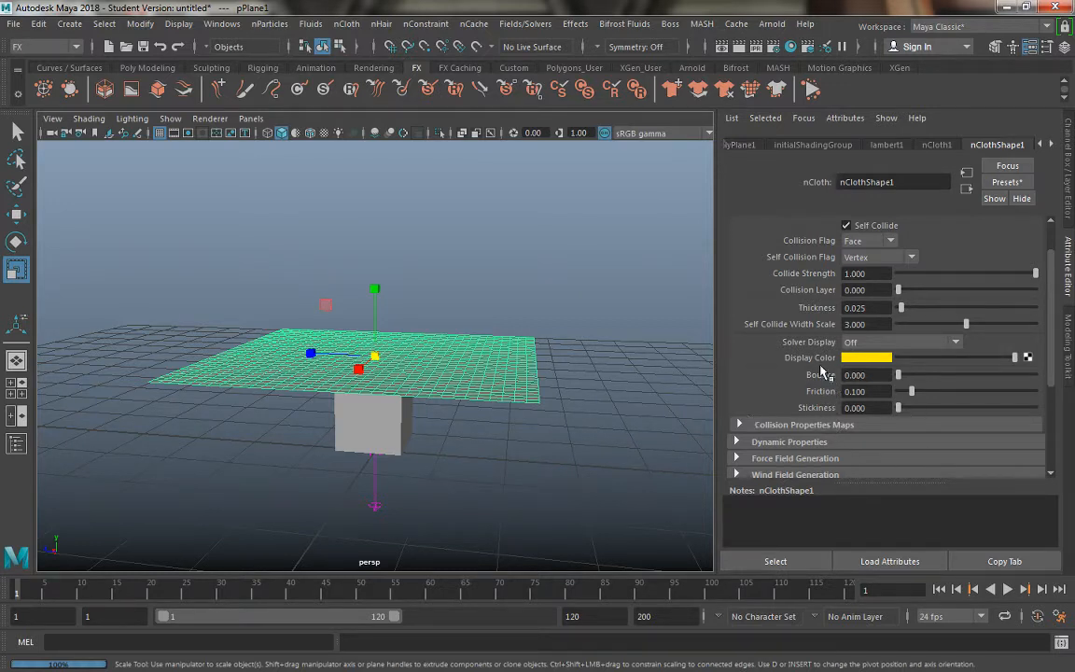
pyautogui.click(784, 458)
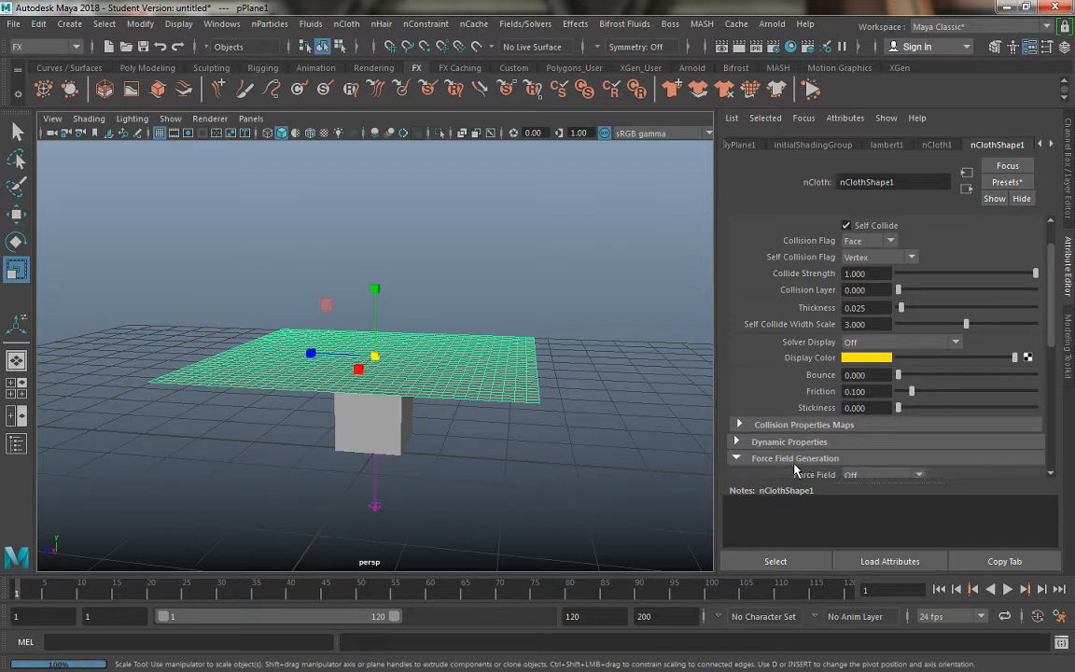
pyautogui.scroll(-2, 790, 447)
pyautogui.click(737, 369)
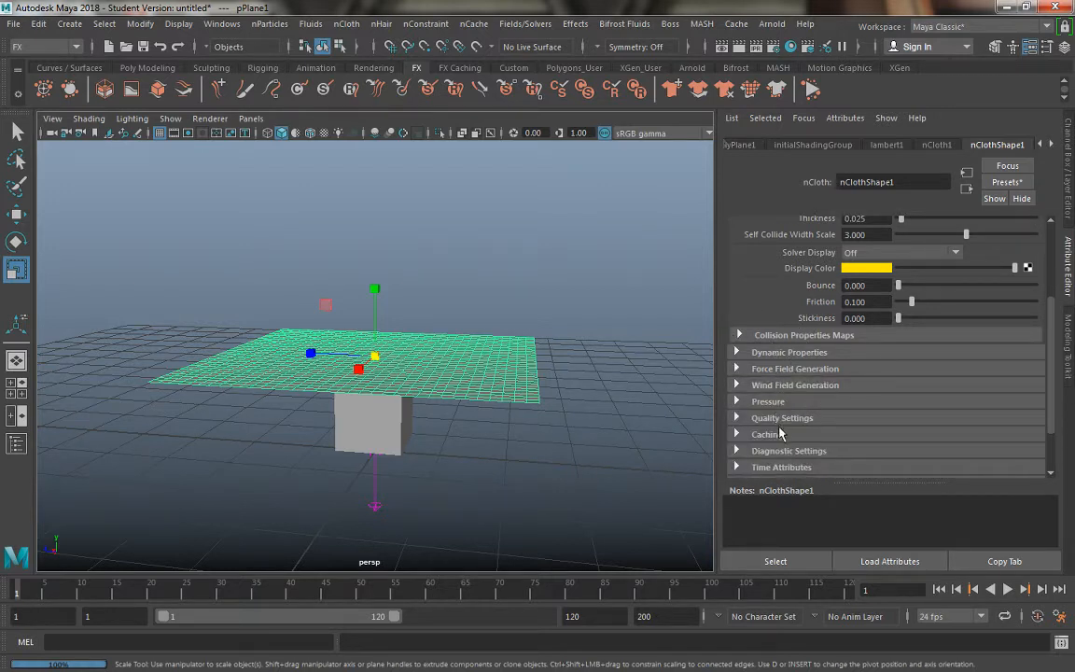
pyautogui.scroll(3, 787, 434)
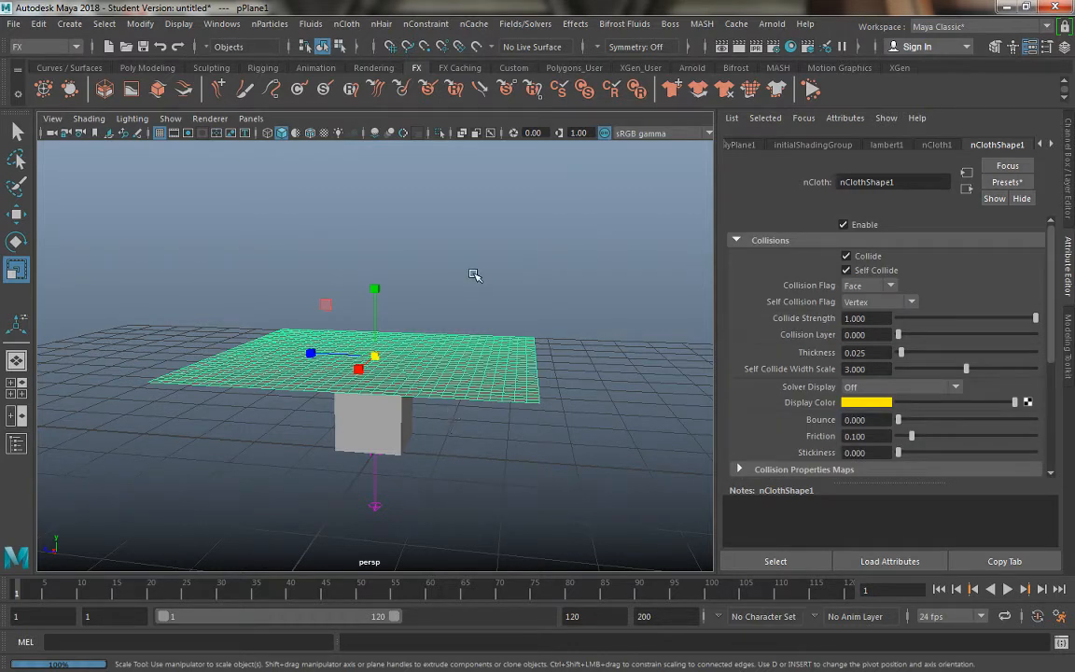
# Test-play the simulation of the cloth plane over the cube, stop it and return to frame 1.
pyautogui.click(483, 286)
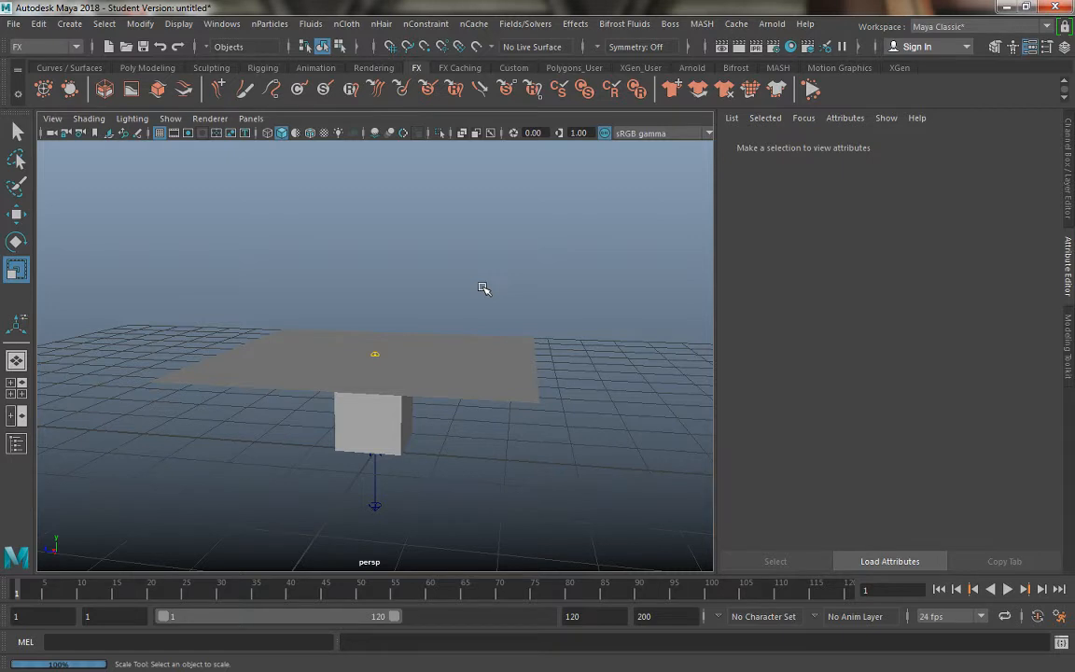
pyautogui.click(440, 341)
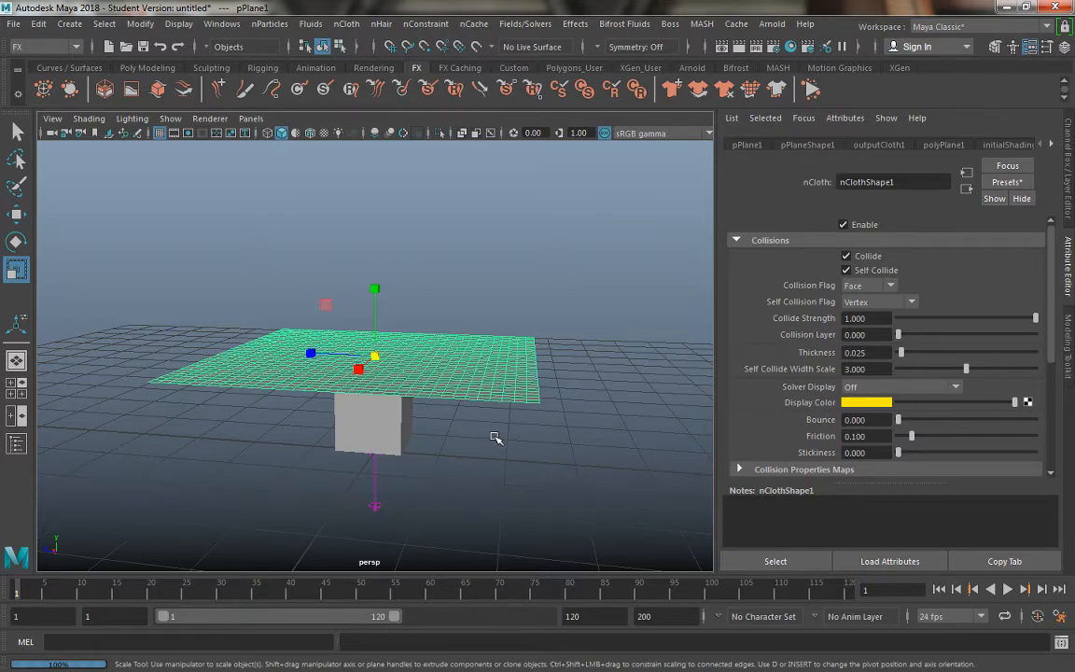
pyautogui.keyDown('alt'); pyautogui.moveTo(496, 437); pyautogui.dragTo(565, 465); pyautogui.keyUp('alt')
pyautogui.click(395, 380)
pyautogui.click(564, 466)
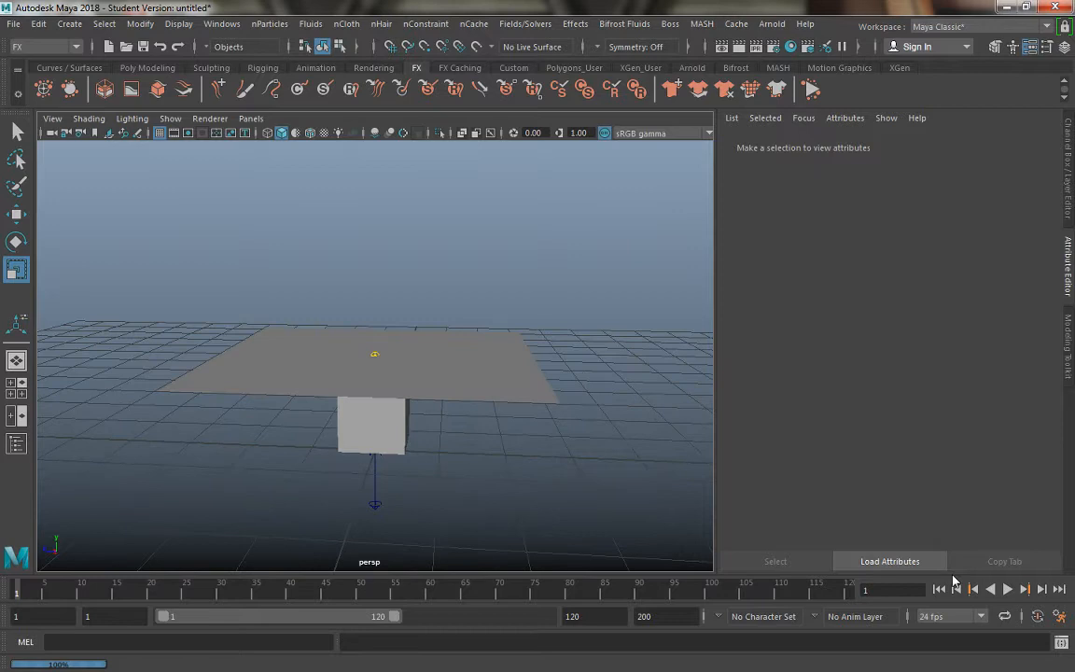
pyautogui.click(1007, 589)
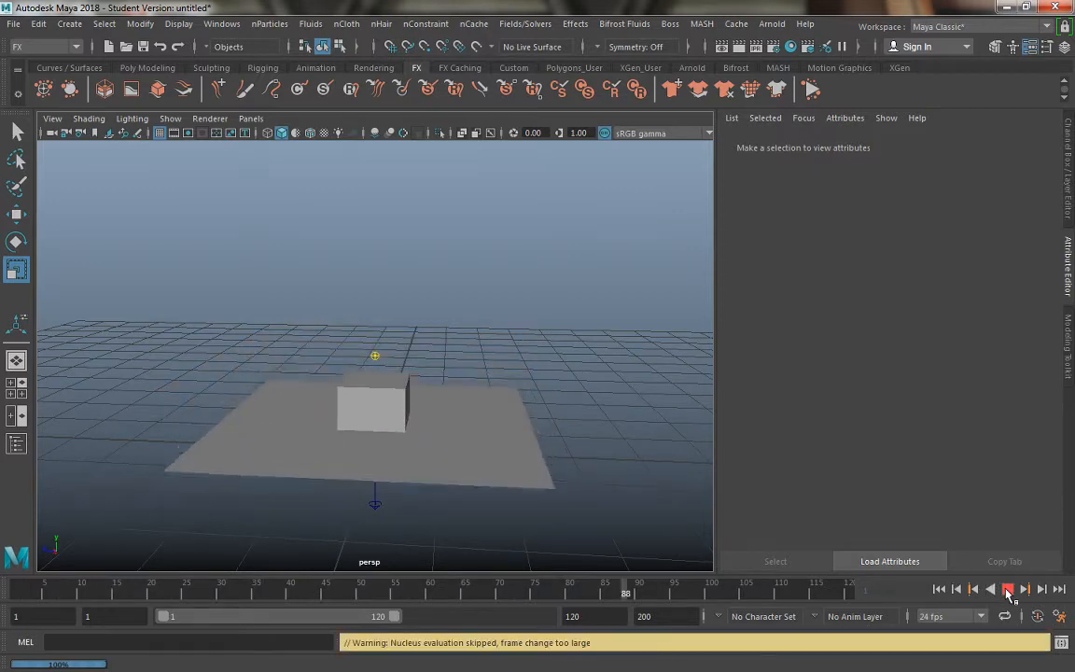
pyautogui.click(1008, 589)
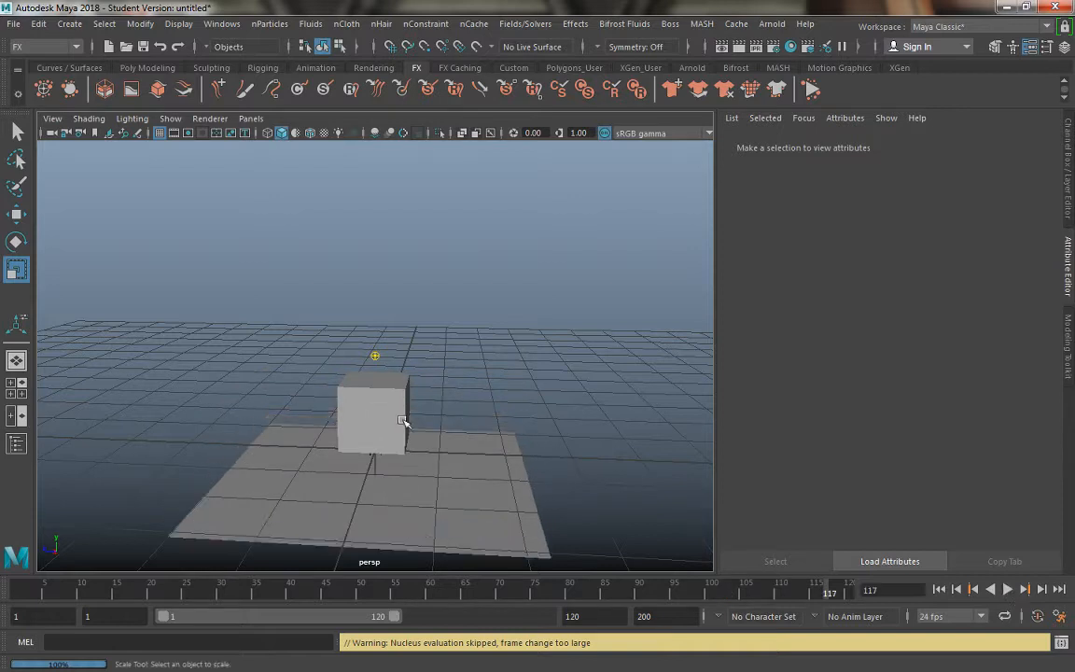
pyautogui.click(16, 590)
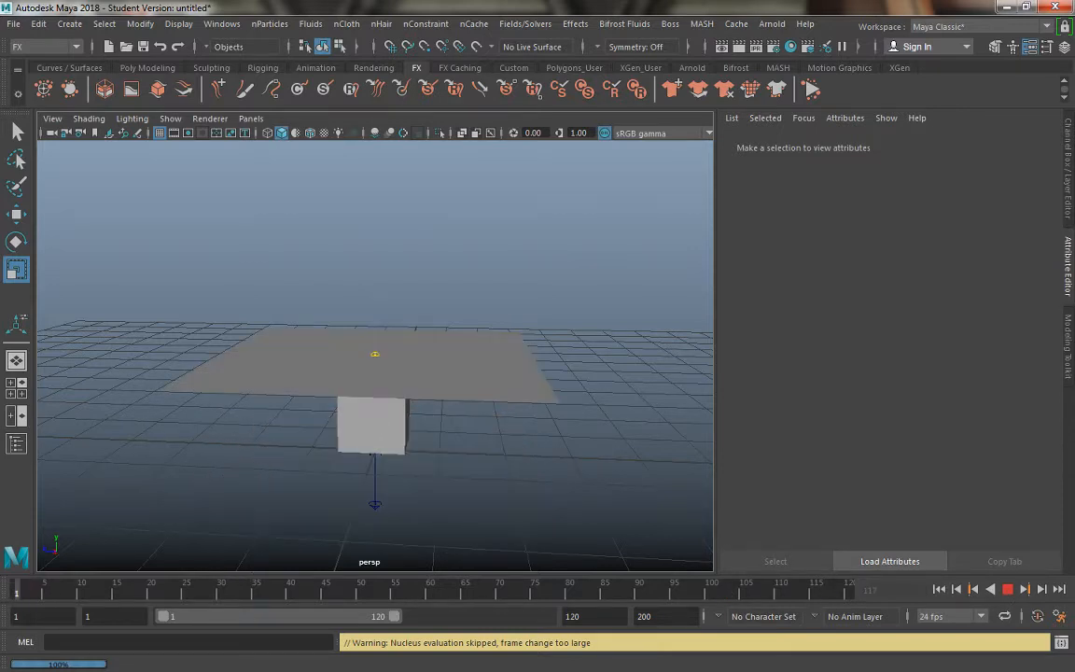
# Inspect the cloth plane and the cube beneath it from several angles, checking each object's attributes.
pyautogui.click(367, 442)
pyautogui.click(492, 360)
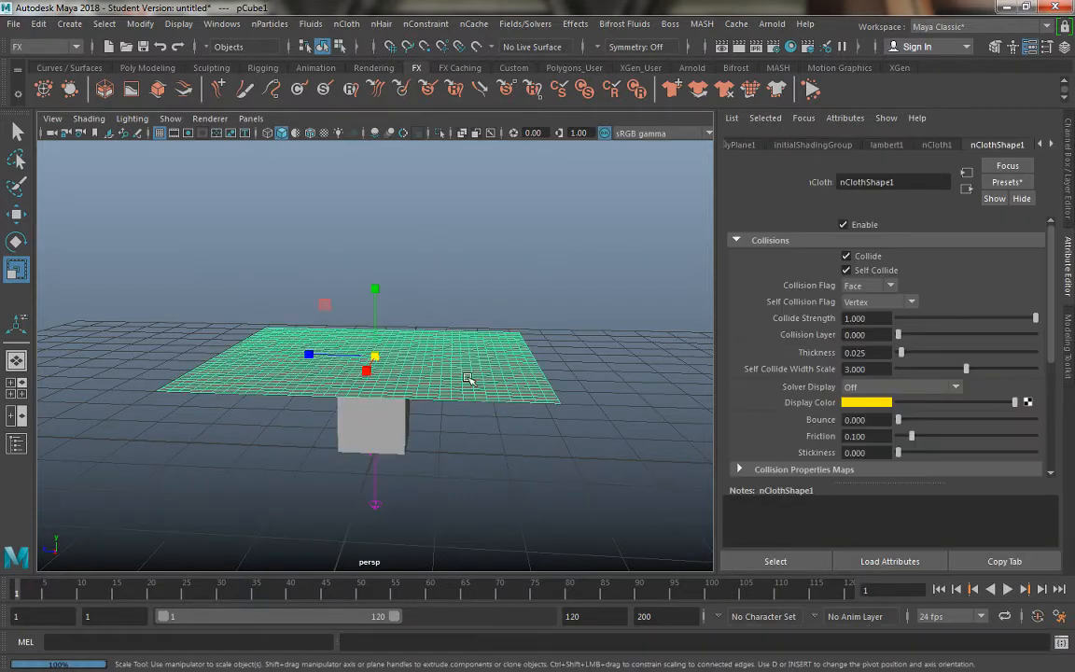
pyautogui.click(352, 434)
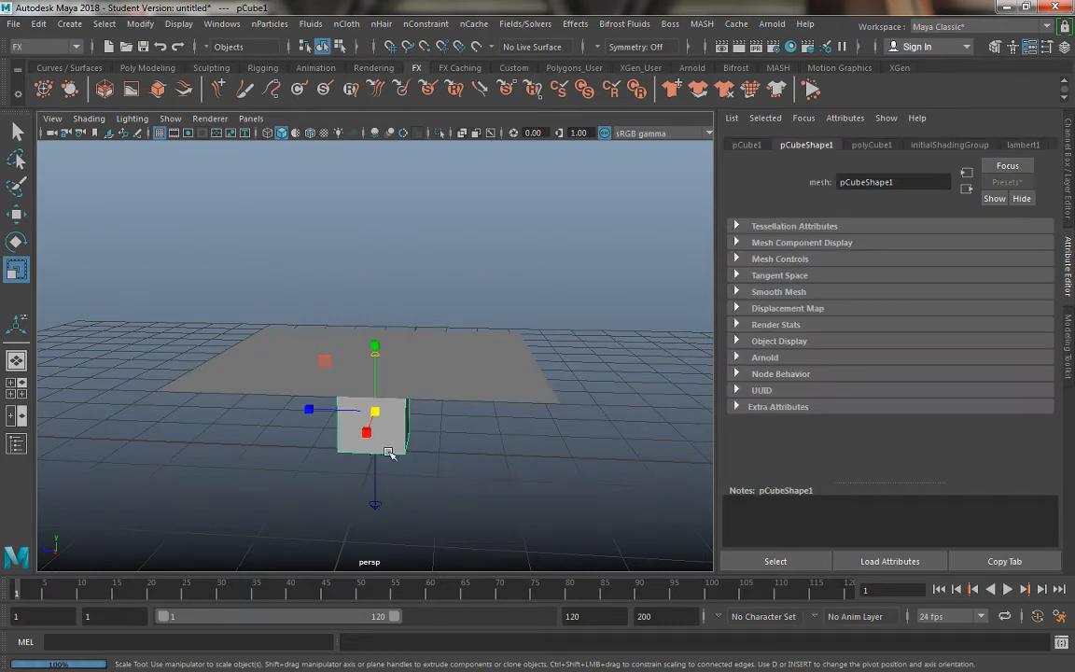
pyautogui.click(413, 444)
pyautogui.click(457, 364)
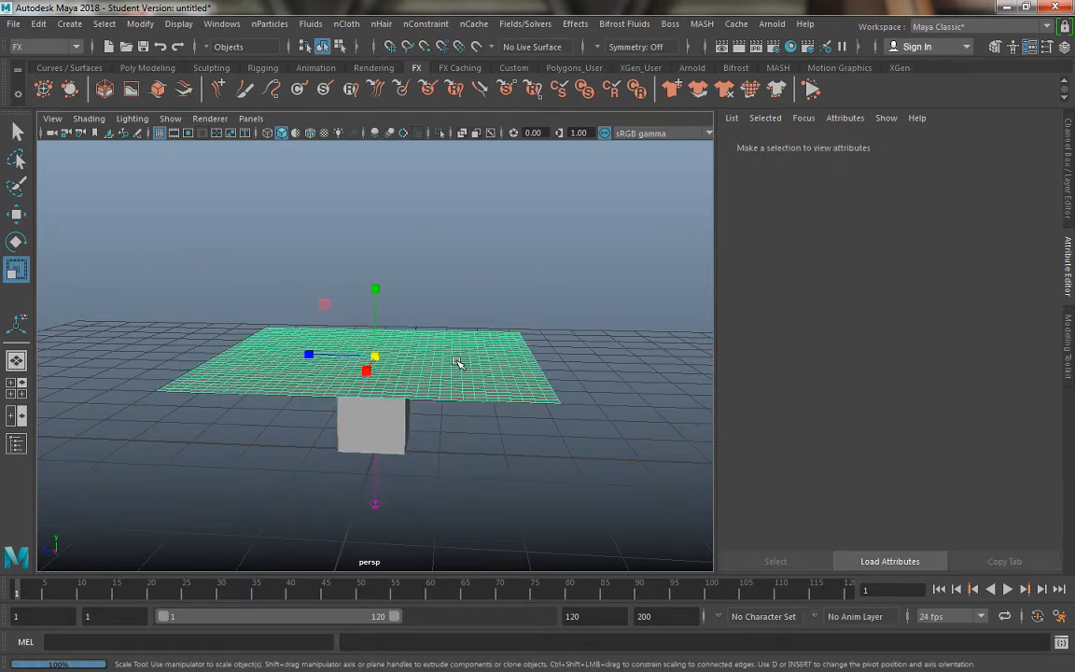
pyautogui.keyDown('alt'); pyautogui.moveTo(455, 448); pyautogui.dragTo(414, 398); pyautogui.keyUp('alt')
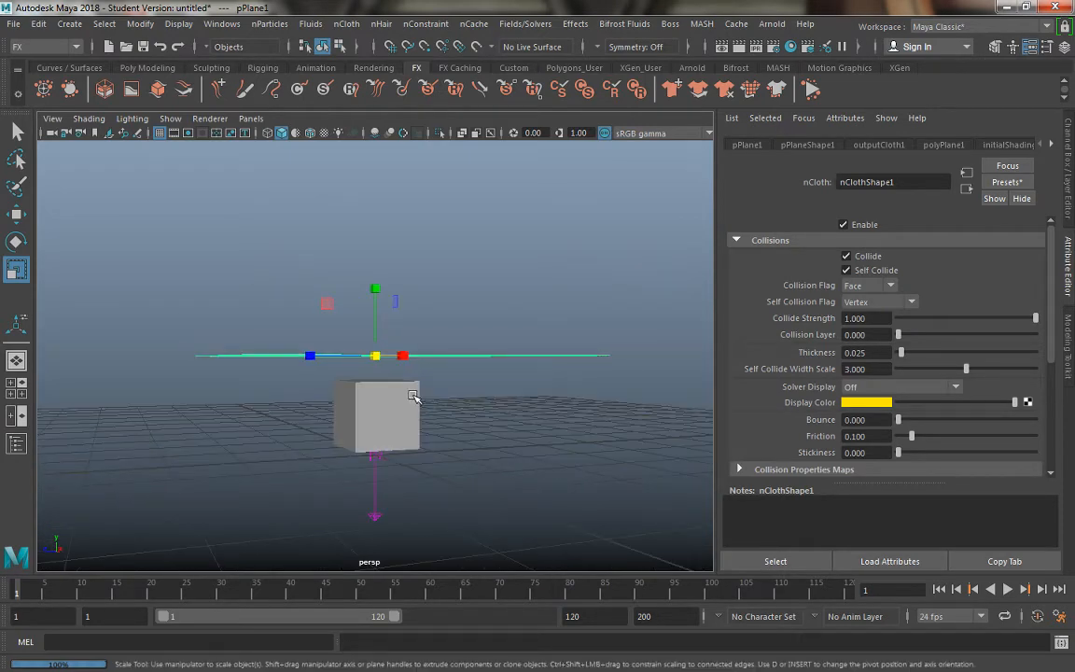
pyautogui.click(411, 400)
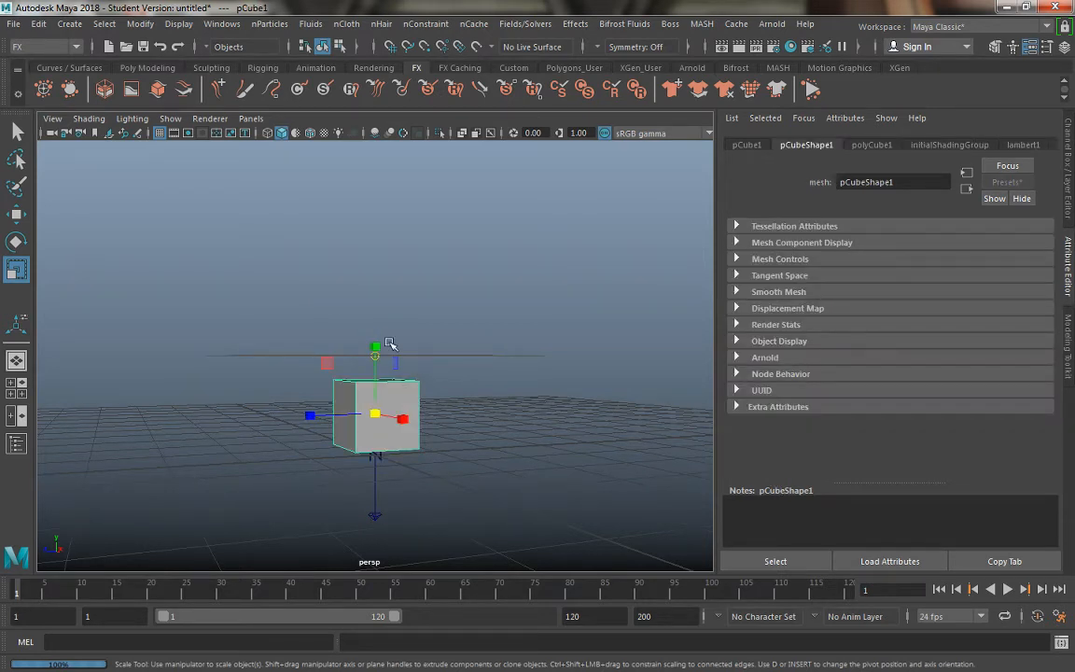
pyautogui.keyDown('alt'); pyautogui.moveTo(390, 343); pyautogui.dragTo(430, 360); pyautogui.keyUp('alt')
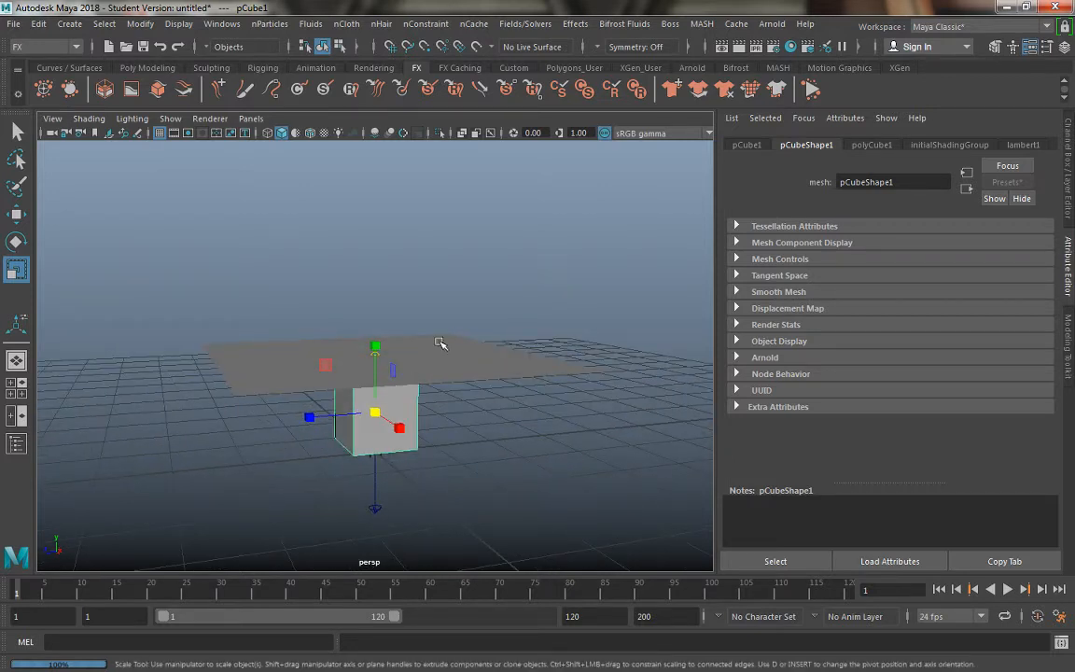
pyautogui.keyDown('alt'); pyautogui.moveTo(429, 362); pyautogui.dragTo(364, 394); pyautogui.keyUp('alt')
pyautogui.click(451, 269)
pyautogui.moveTo(415, 351)
pyautogui.keyDown('alt'); pyautogui.mouseDown()
pyautogui.moveTo(408, 312)
pyautogui.moveTo(421, 334)
pyautogui.mouseUp(); pyautogui.keyUp('alt')
pyautogui.keyDown('alt'); pyautogui.moveTo(467, 370); pyautogui.dragTo(463, 429); pyautogui.keyUp('alt')
pyautogui.click(453, 362)
pyautogui.click(413, 417)
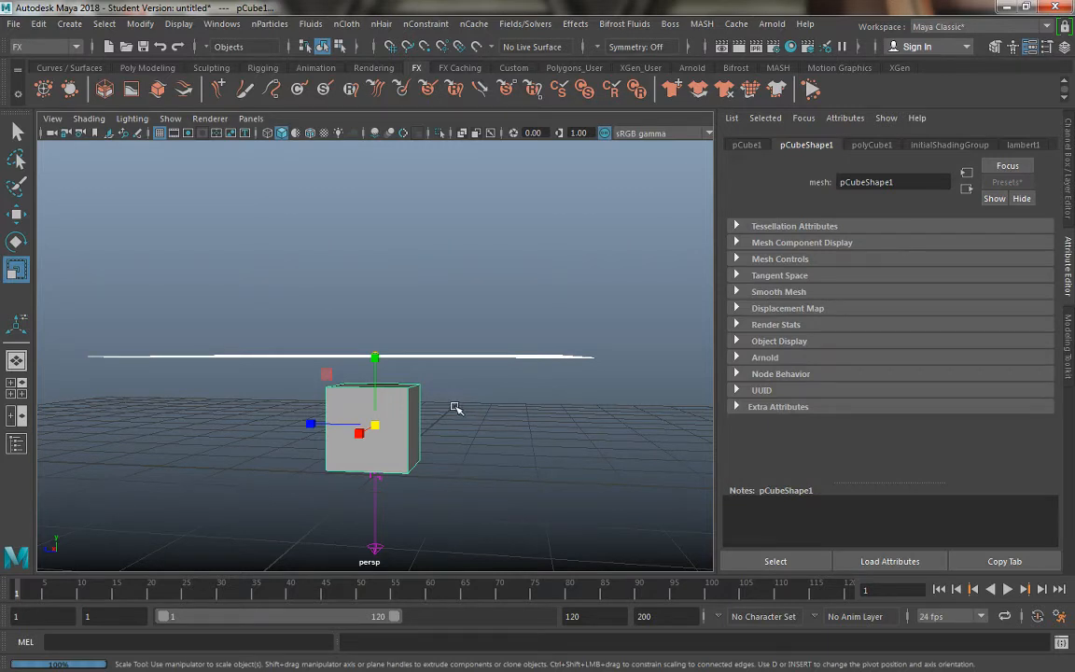
pyautogui.click(453, 408)
pyautogui.keyDown('alt'); pyautogui.moveTo(458, 353); pyautogui.dragTo(451, 365); pyautogui.keyUp('alt')
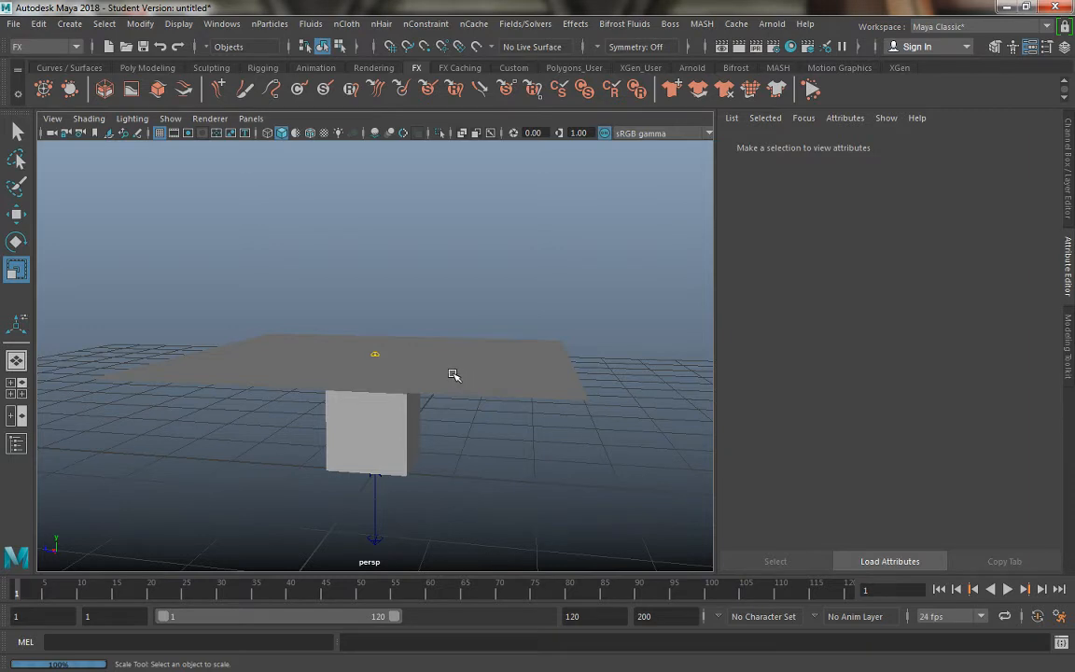
# With the cloth plane and the cube both selected, create a passive collider from the cube.
pyautogui.click(475, 358)
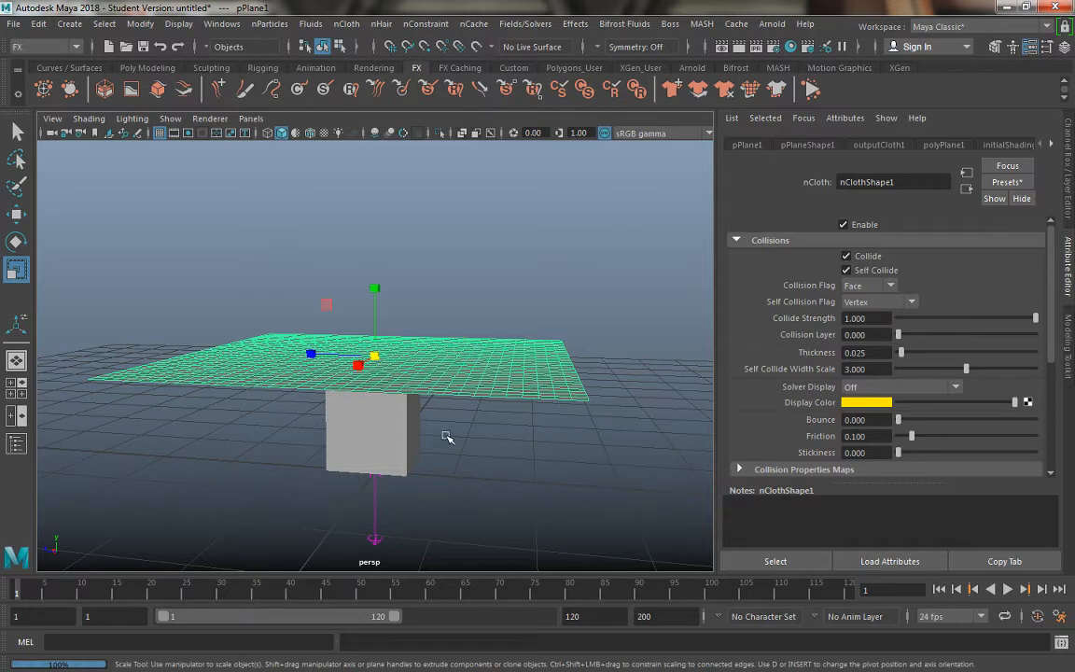
pyautogui.click(407, 430)
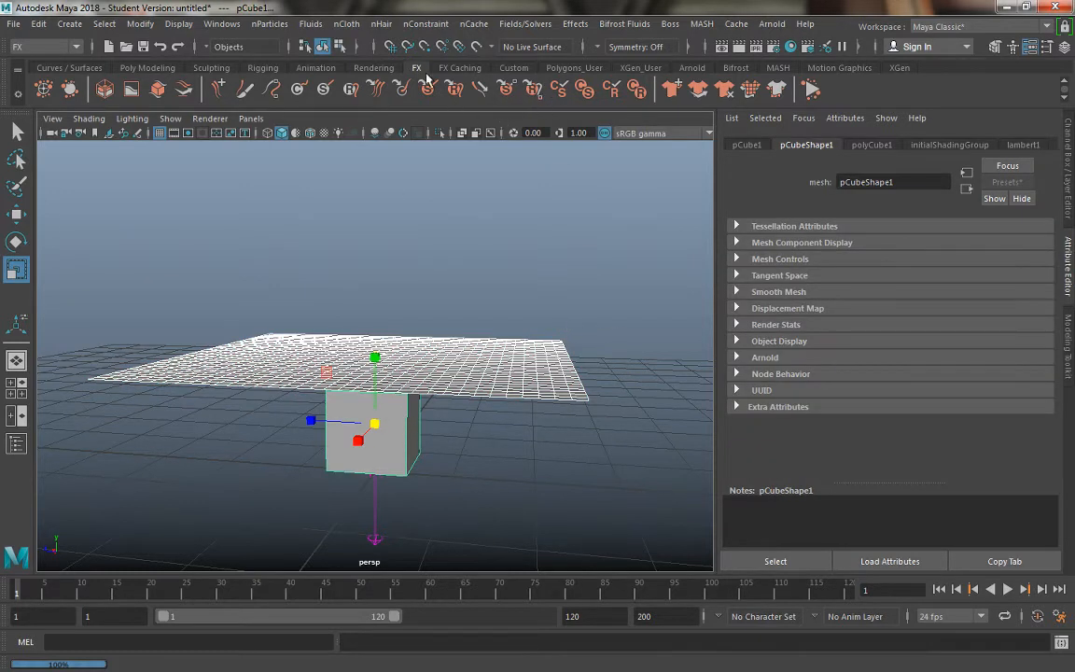
pyautogui.click(355, 32)
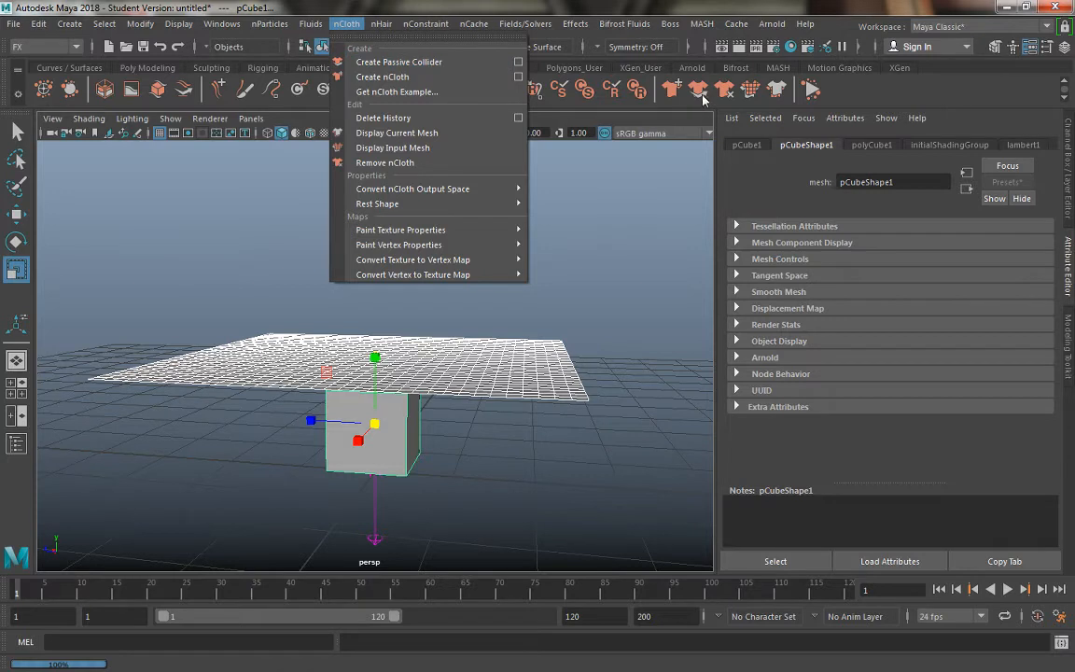
pyautogui.click(418, 64)
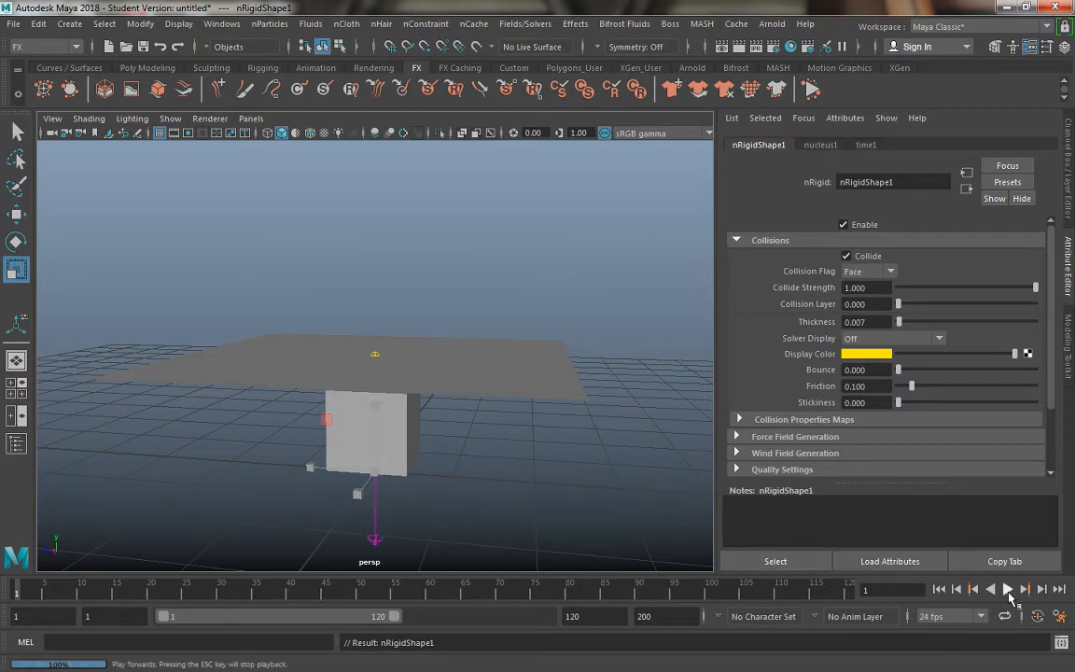
# Set the timeline's playback speed to Play Every Frame, Max Real-time.
pyautogui.rightClick(1009, 596)
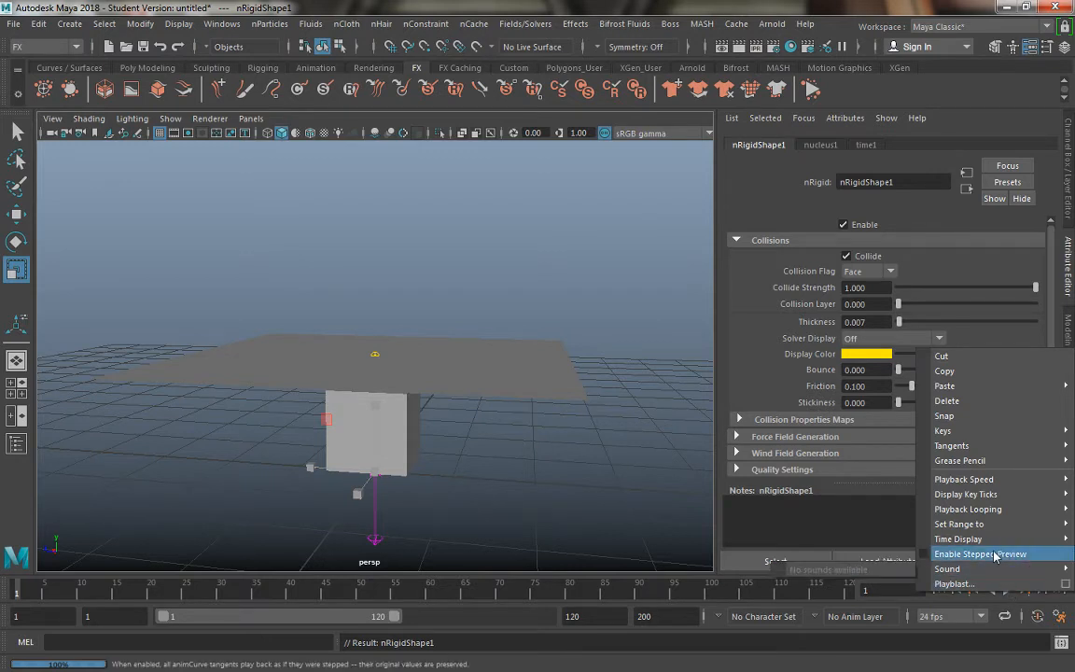
pyautogui.moveTo(982, 481)
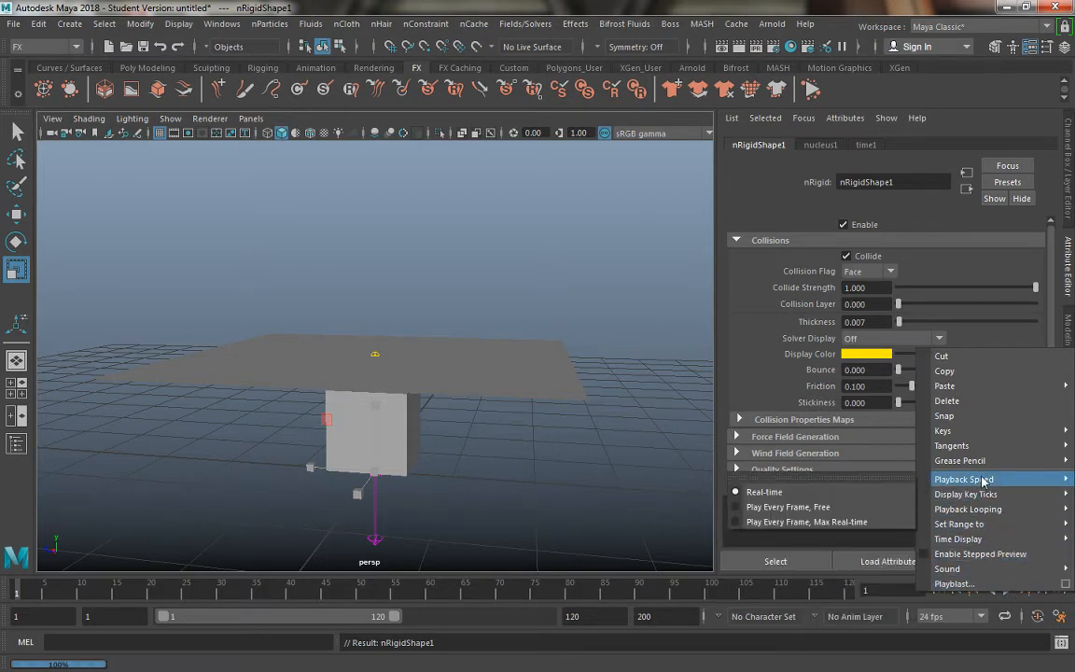
pyautogui.click(827, 523)
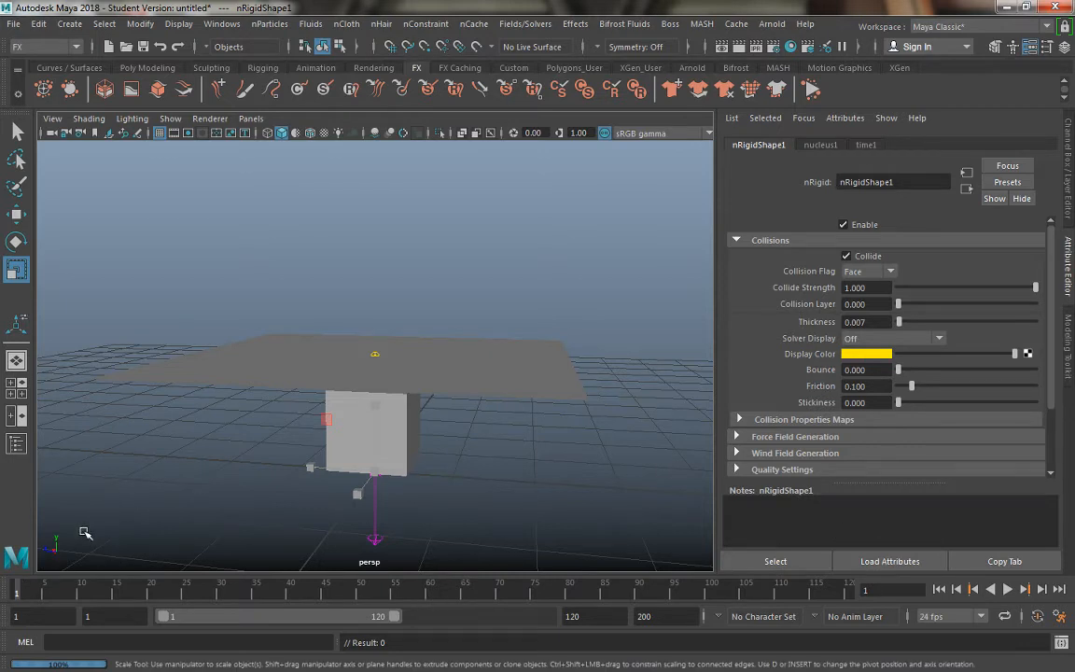
# Play the cloth simulation to about frame 30 and examine the cloth draped over the cube from several sides.
pyautogui.click(1009, 590)
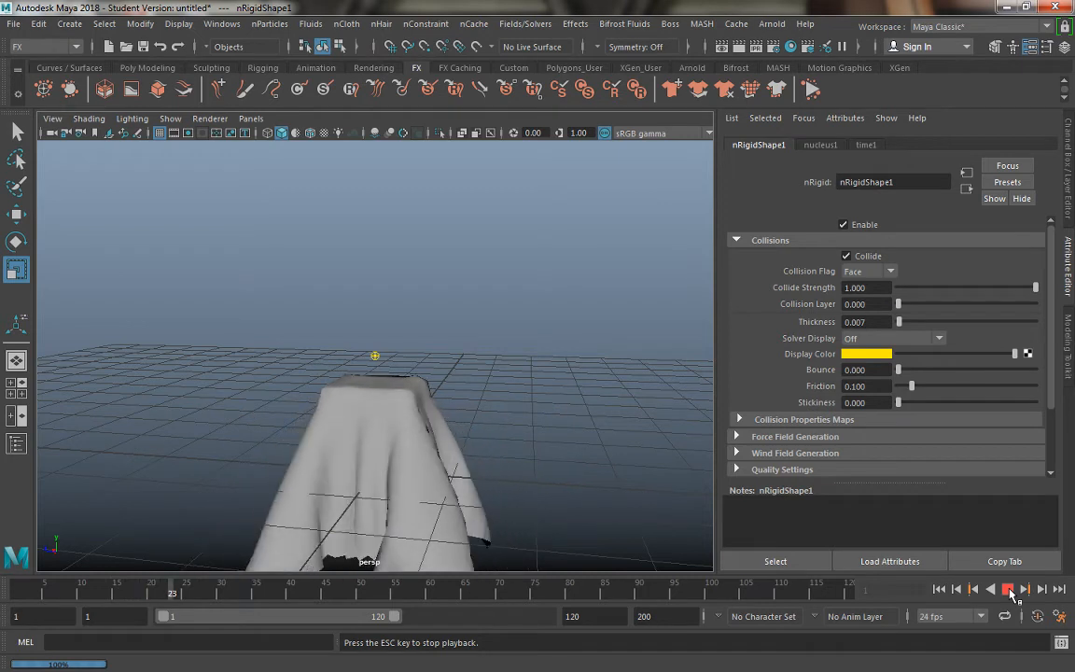
pyautogui.click(1009, 590)
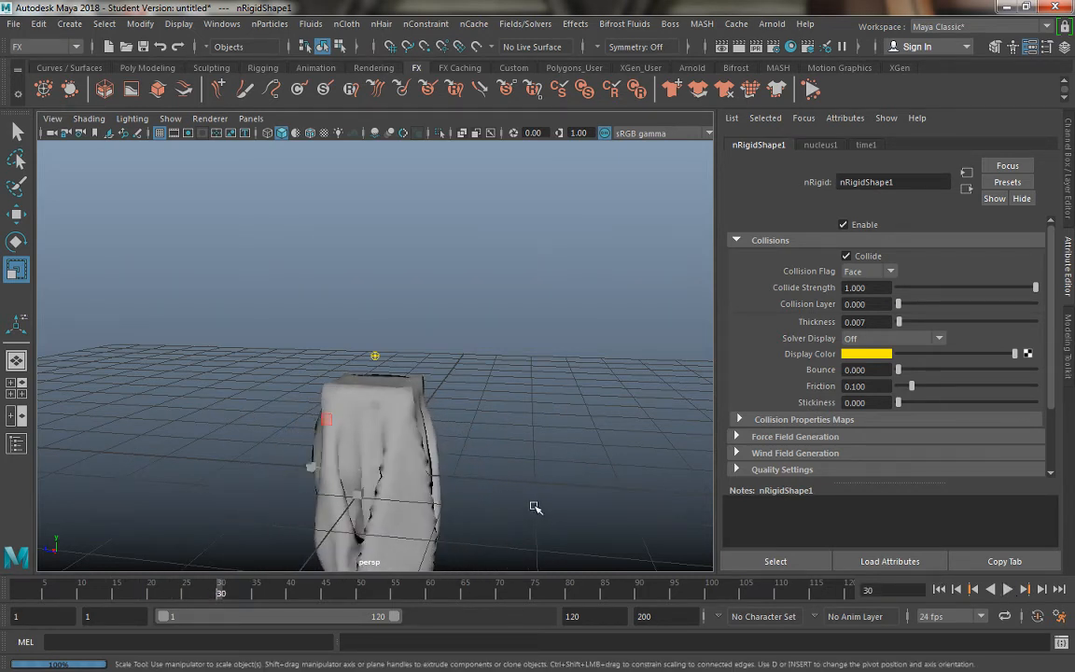
pyautogui.keyDown('alt'); pyautogui.moveTo(533, 505); pyautogui.dragTo(291, 427); pyautogui.keyUp('alt')
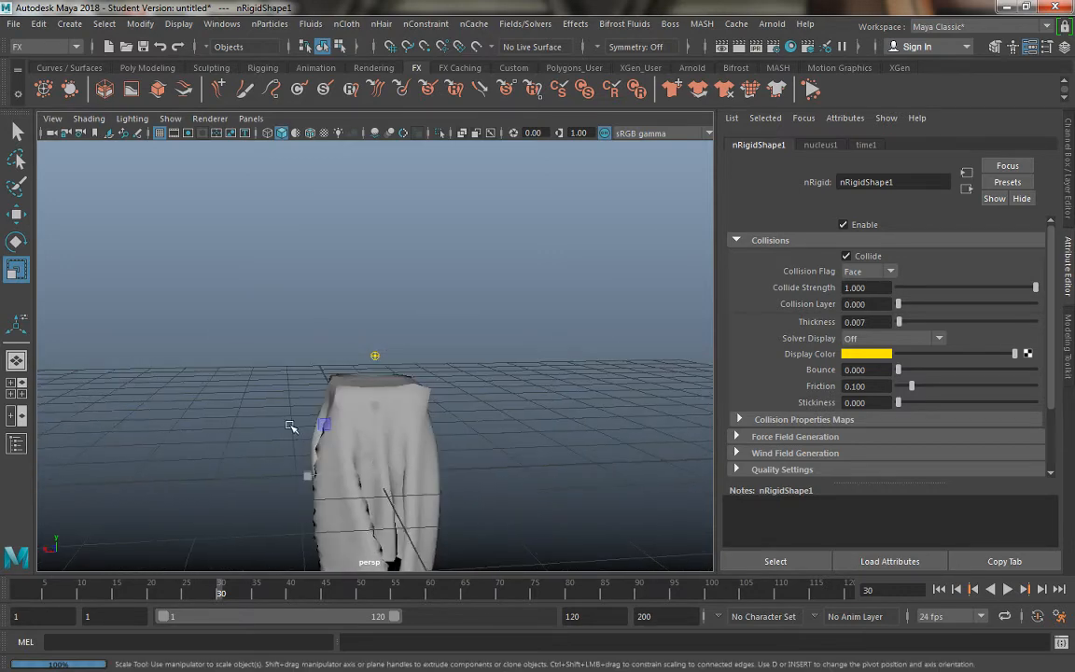
pyautogui.keyDown('alt'); pyautogui.moveTo(291, 426); pyautogui.dragTo(428, 512, button='right'); pyautogui.keyUp('alt')
pyautogui.keyDown('alt'); pyautogui.moveTo(428, 512); pyautogui.dragTo(396, 425, button='middle'); pyautogui.keyUp('alt')
pyautogui.keyDown('alt'); pyautogui.moveTo(396, 425); pyautogui.dragTo(336, 425); pyautogui.keyUp('alt')
pyautogui.click(393, 378)
pyautogui.keyDown('alt'); pyautogui.moveTo(413, 452); pyautogui.dragTo(354, 428); pyautogui.keyUp('alt')
pyautogui.click(499, 435)
pyautogui.keyDown('alt'); pyautogui.moveTo(499, 435); pyautogui.dragTo(416, 465); pyautogui.keyUp('alt')
pyautogui.keyDown('alt'); pyautogui.moveTo(415, 466); pyautogui.dragTo(364, 416, button='right'); pyautogui.keyUp('alt')
pyautogui.keyDown('alt'); pyautogui.moveTo(364, 416); pyautogui.dragTo(364, 469); pyautogui.keyUp('alt')
pyautogui.keyDown('alt'); pyautogui.moveTo(210, 418); pyautogui.dragTo(294, 413); pyautogui.keyUp('alt')
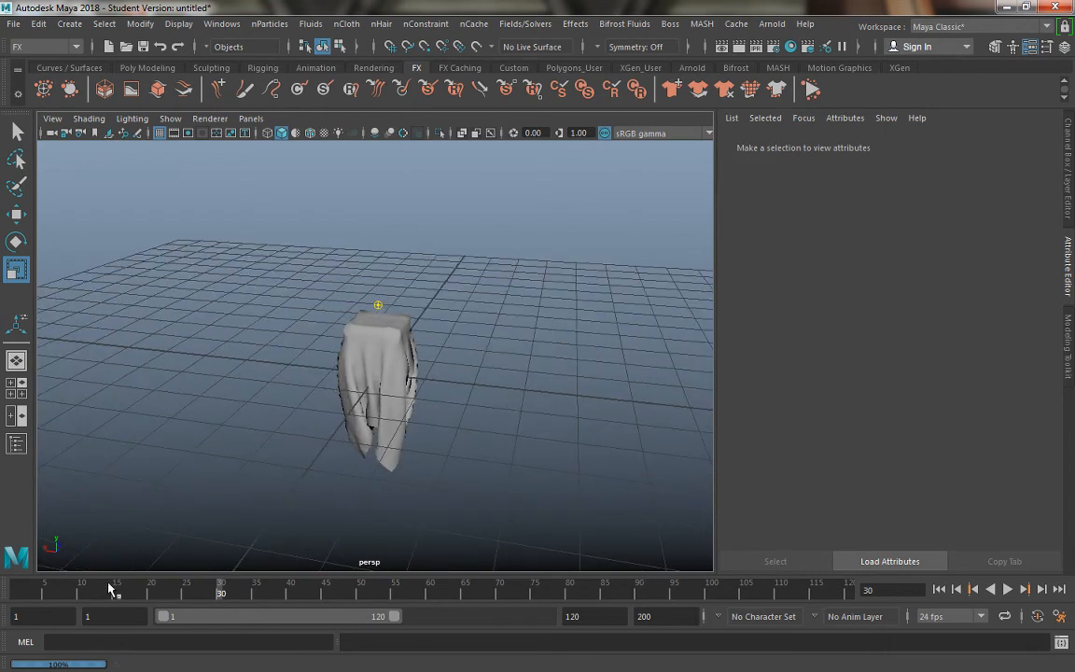
# Replay the simulation from frame 1, stop it at about frame 22 and inspect the cloth's folds around the cube.
pyautogui.moveTo(110, 588); pyautogui.dragTo(17, 588)
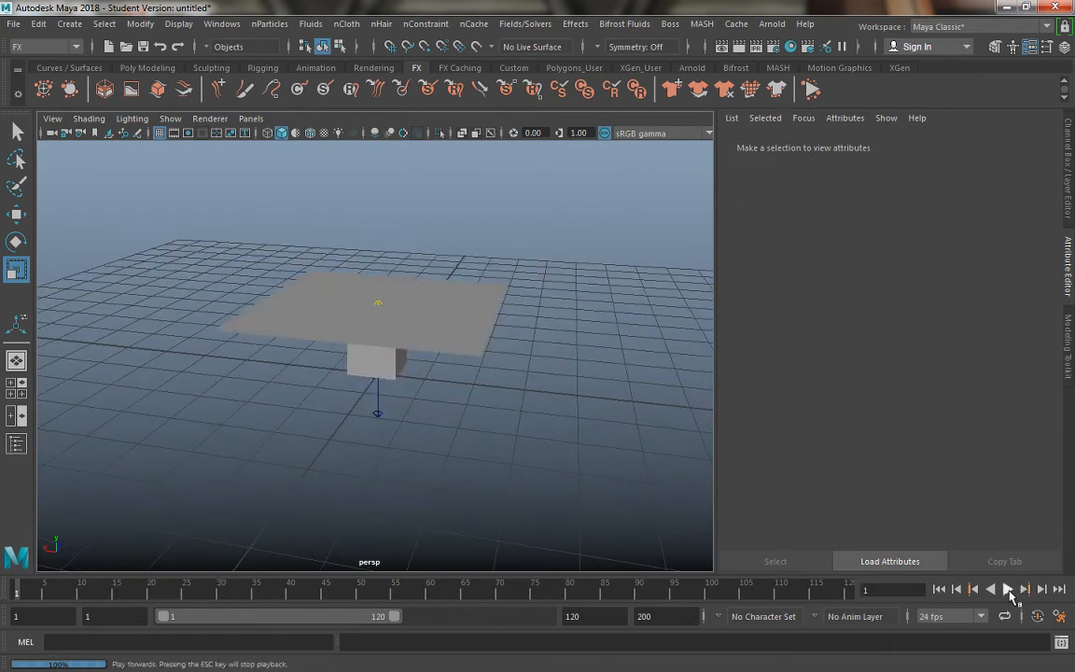
pyautogui.click(1008, 590)
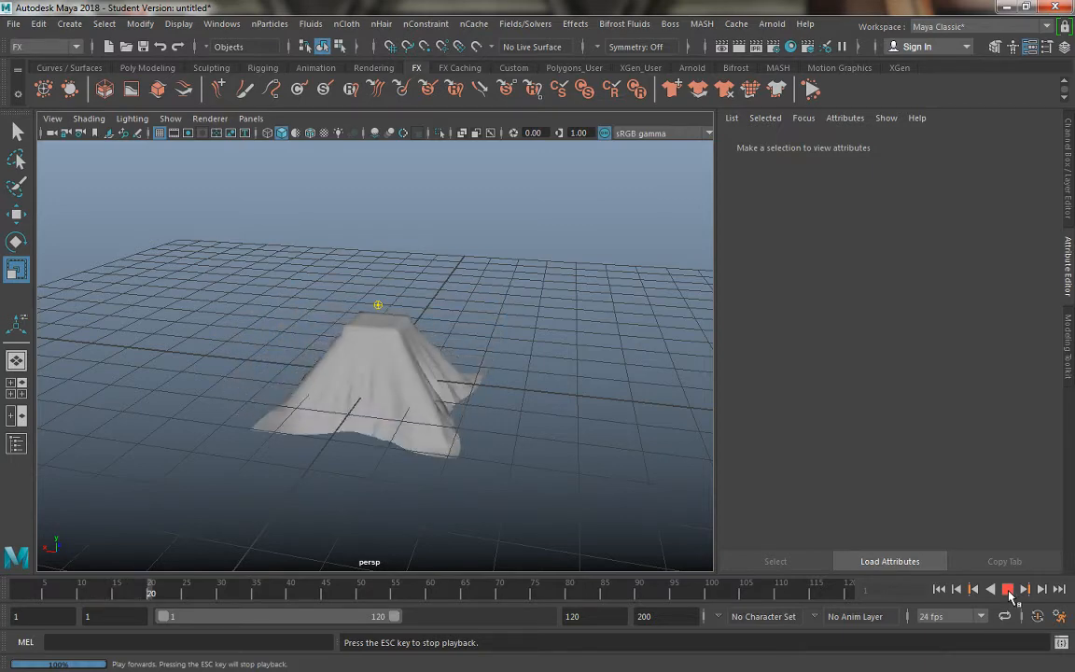
pyautogui.click(1009, 594)
pyautogui.keyDown('alt'); pyautogui.moveTo(679, 446); pyautogui.dragTo(523, 446); pyautogui.keyUp('alt')
pyautogui.keyDown('alt'); pyautogui.moveTo(523, 446); pyautogui.dragTo(613, 515, button='right'); pyautogui.keyUp('alt')
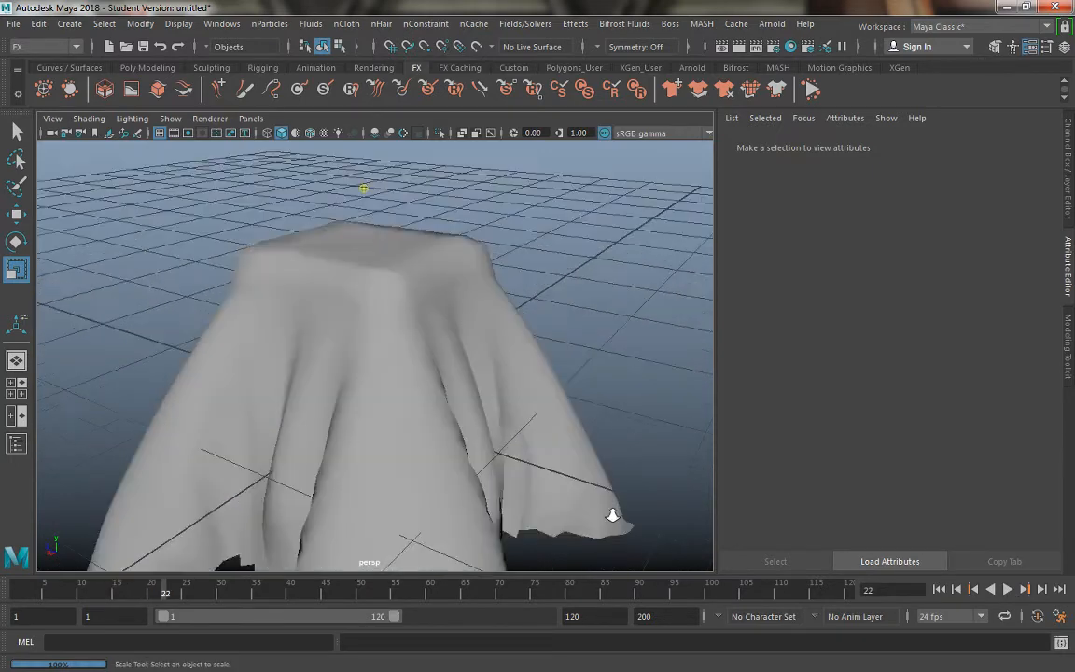
pyautogui.keyDown('alt'); pyautogui.moveTo(614, 516); pyautogui.dragTo(485, 410); pyautogui.keyUp('alt')
pyautogui.keyDown('alt'); pyautogui.moveTo(485, 411); pyautogui.dragTo(353, 320, button='right'); pyautogui.keyUp('alt')
pyautogui.keyDown('alt'); pyautogui.moveTo(353, 319); pyautogui.dragTo(308, 357); pyautogui.keyUp('alt')
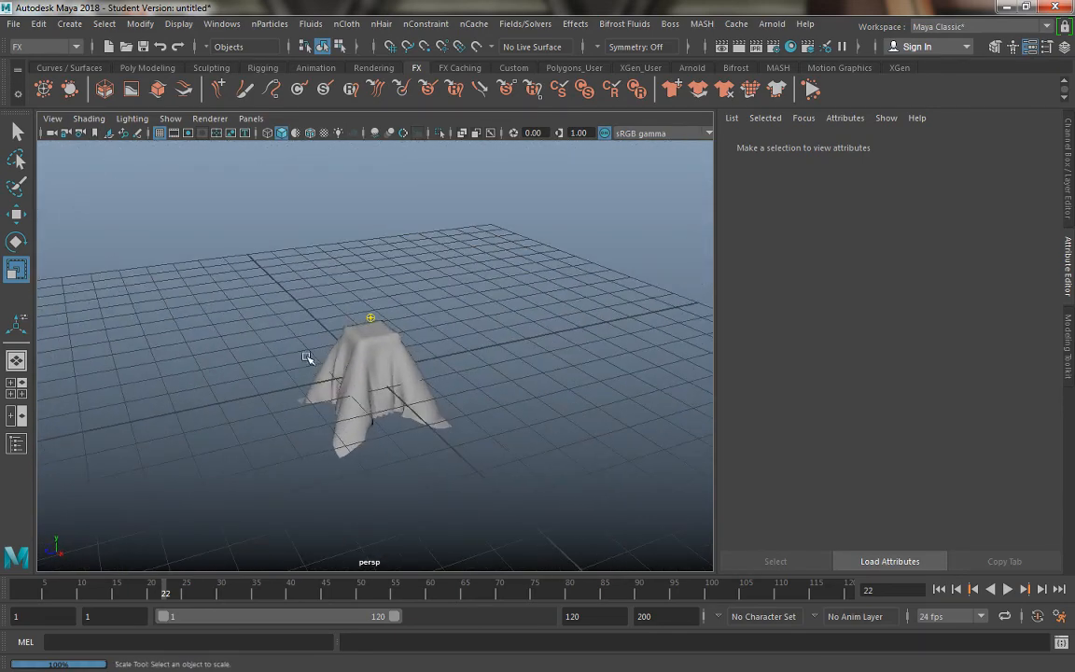
# View the draped cloth up close, select it to show its nCloth collision attributes, and clear the selection.
pyautogui.keyDown('alt'); pyautogui.moveTo(308, 357); pyautogui.dragTo(440, 427, button='right'); pyautogui.keyUp('alt')
pyautogui.keyDown('alt'); pyautogui.moveTo(440, 428); pyautogui.dragTo(338, 341); pyautogui.keyUp('alt')
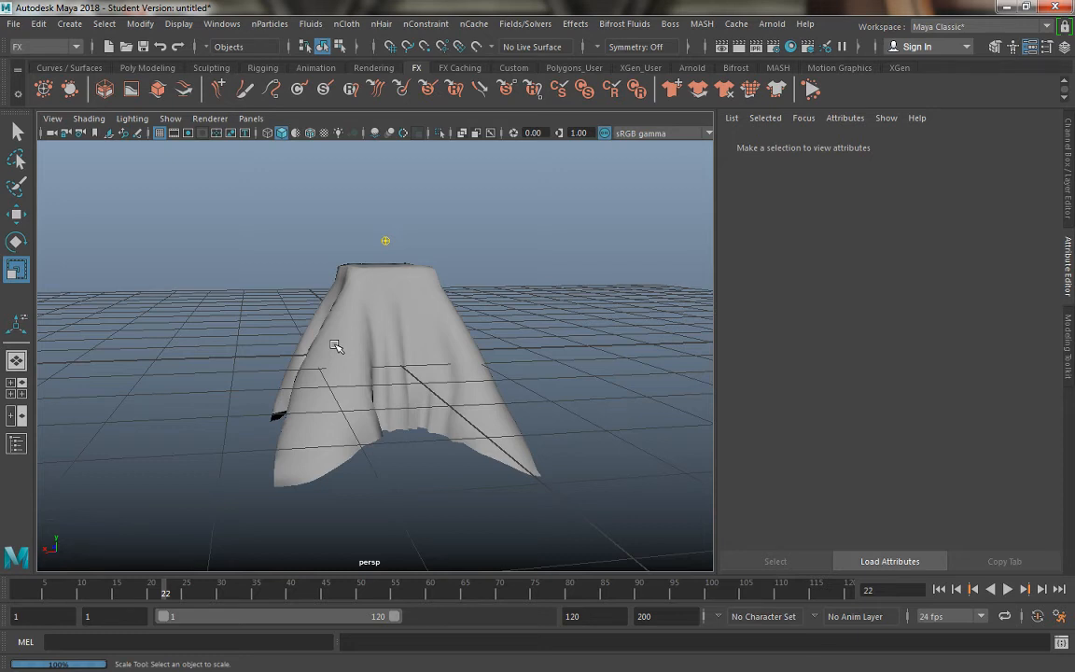
pyautogui.click(336, 346)
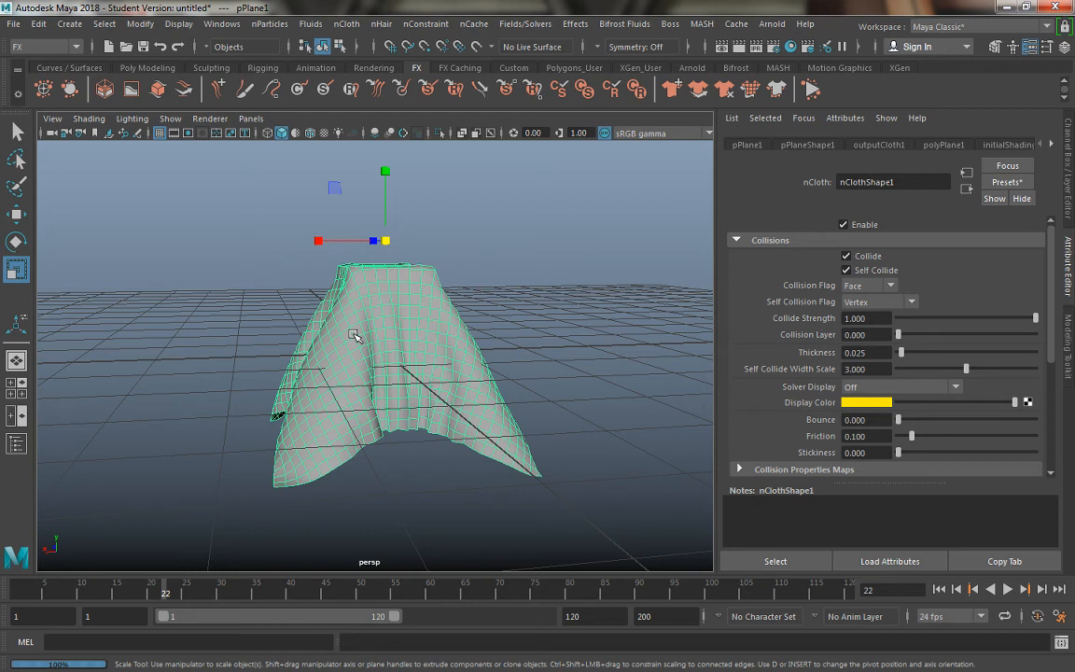
pyautogui.click(483, 218)
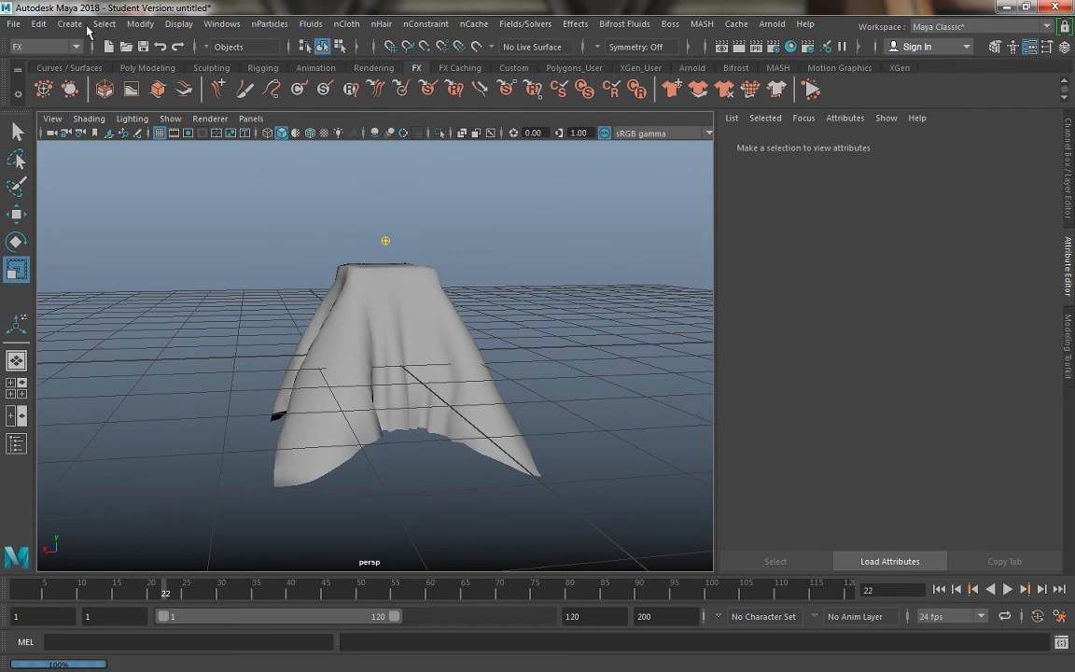
# Hide the viewport grid and examine the draped cloth's folds from several sides.
pyautogui.click(178, 23)
pyautogui.click(186, 56)
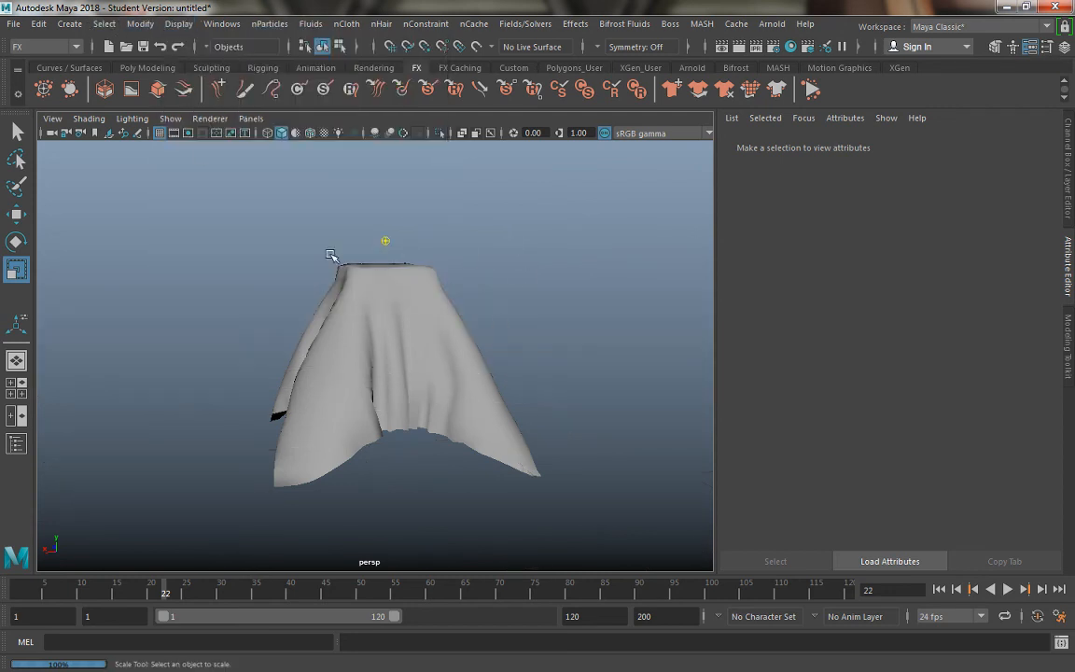
pyautogui.keyDown('alt'); pyautogui.moveTo(266, 239); pyautogui.dragTo(533, 242); pyautogui.keyUp('alt')
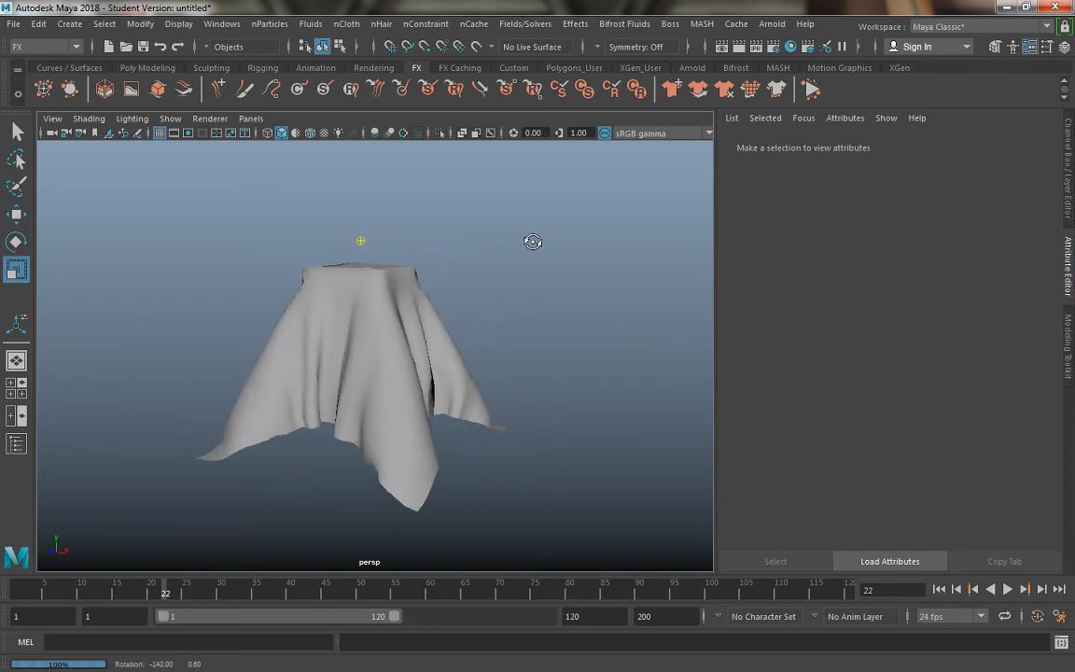
pyautogui.keyDown('alt'); pyautogui.moveTo(310, 219); pyautogui.dragTo(436, 237); pyautogui.keyUp('alt')
pyautogui.keyDown('alt'); pyautogui.moveTo(377, 231); pyautogui.dragTo(336, 269); pyautogui.keyUp('alt')
pyautogui.keyDown('alt'); pyautogui.moveTo(391, 317); pyautogui.dragTo(413, 329); pyautogui.keyUp('alt')
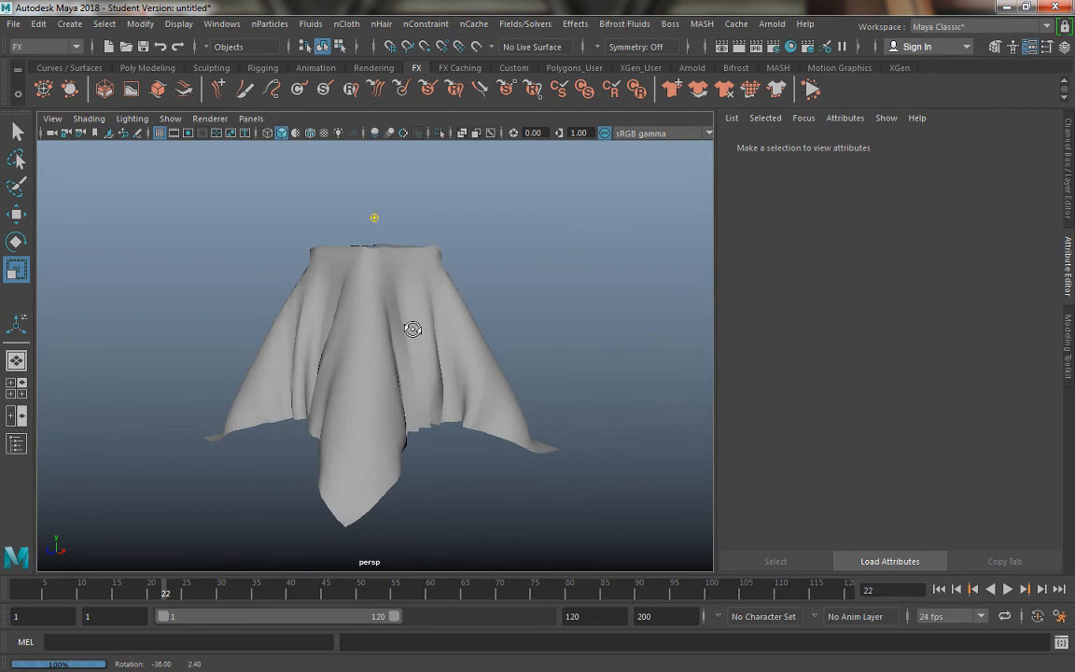